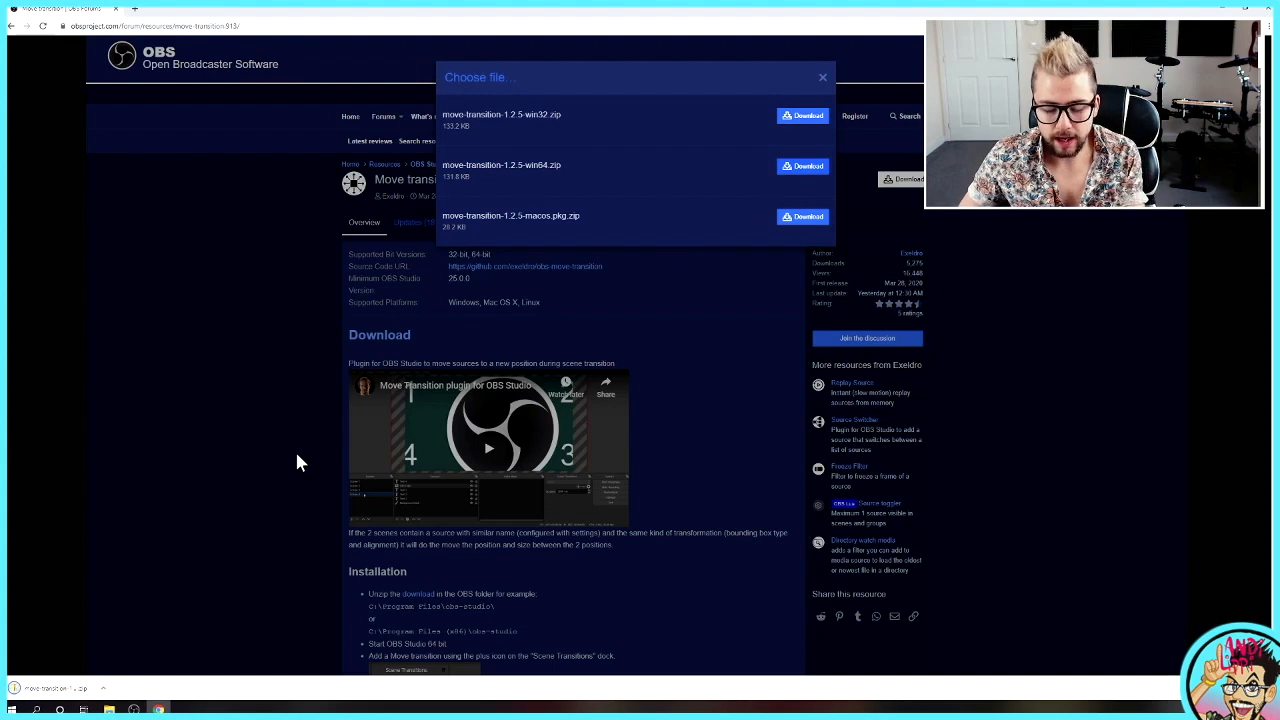
- Open the downloaded move-transition win64 archive and copy its data and obs-plugins folders
left_click(54, 692)
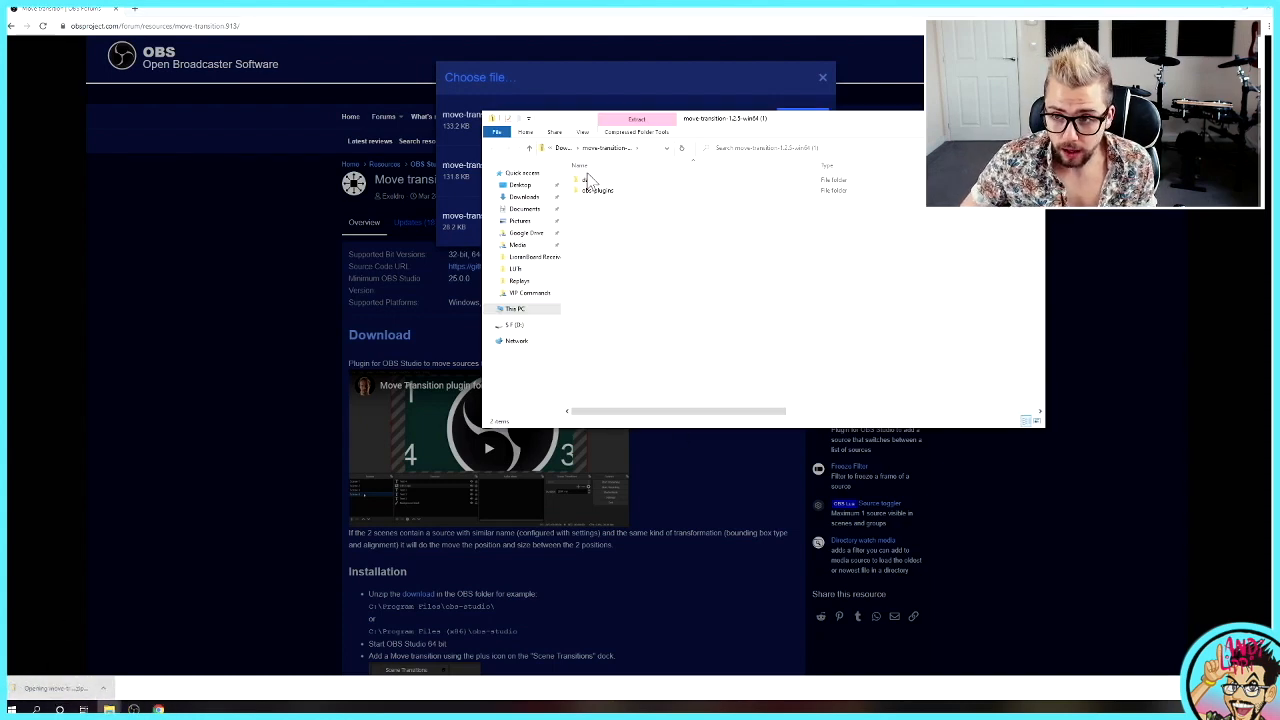
left_click_drag(627, 232, 590, 190)
right_click(590, 186)
left_click(616, 224)
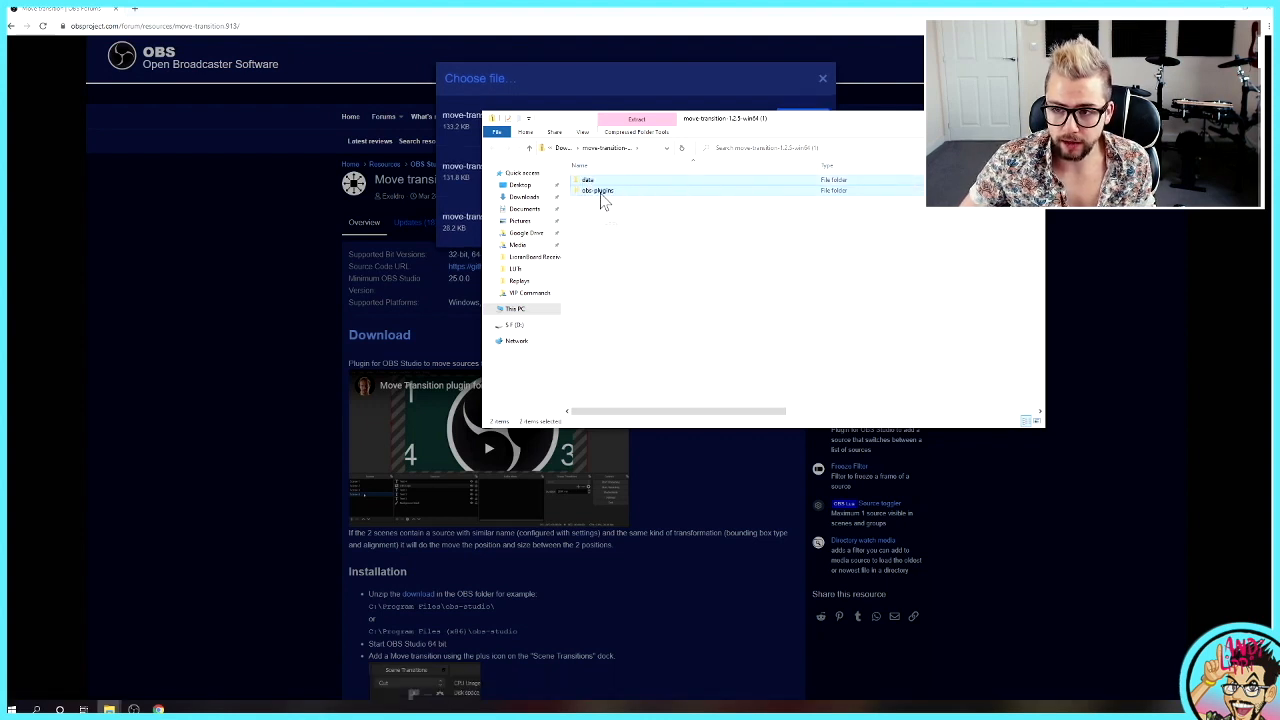
- Try to paste the copied folders into the obs-studio folder in Program Files (x86) on the C drive, cancelling the file replacement
left_click(518, 309)
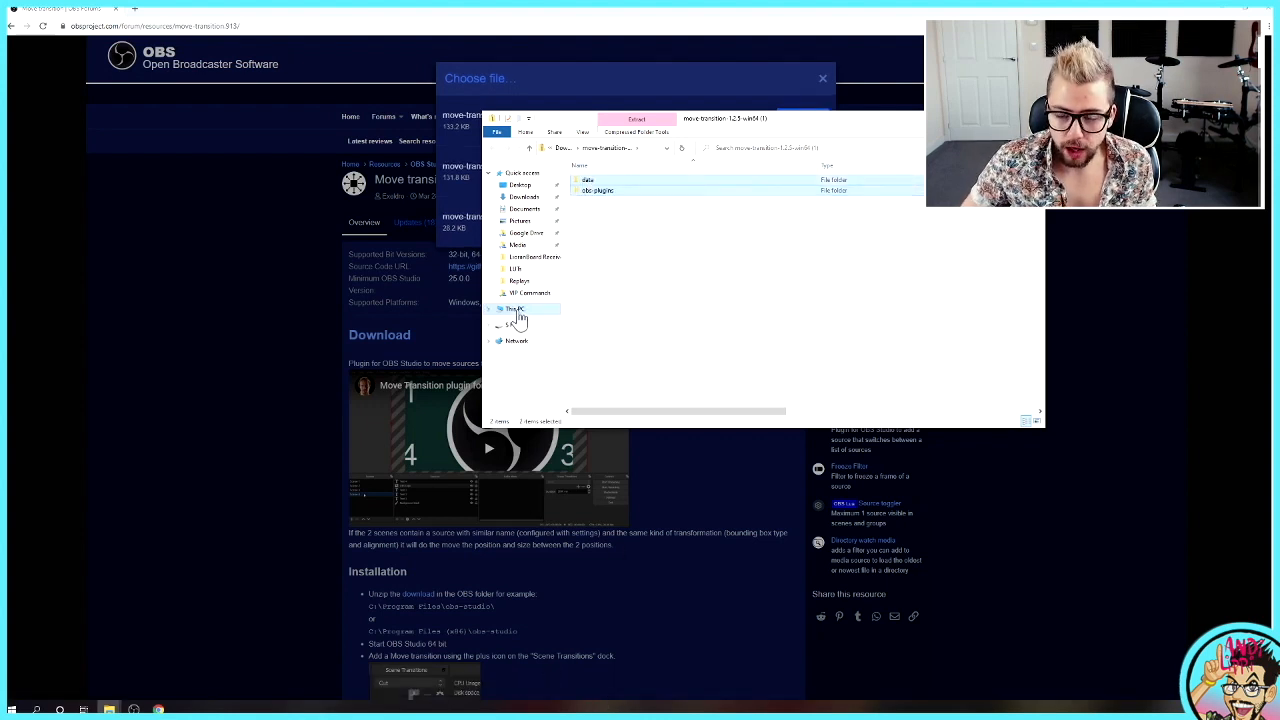
double_click(624, 288)
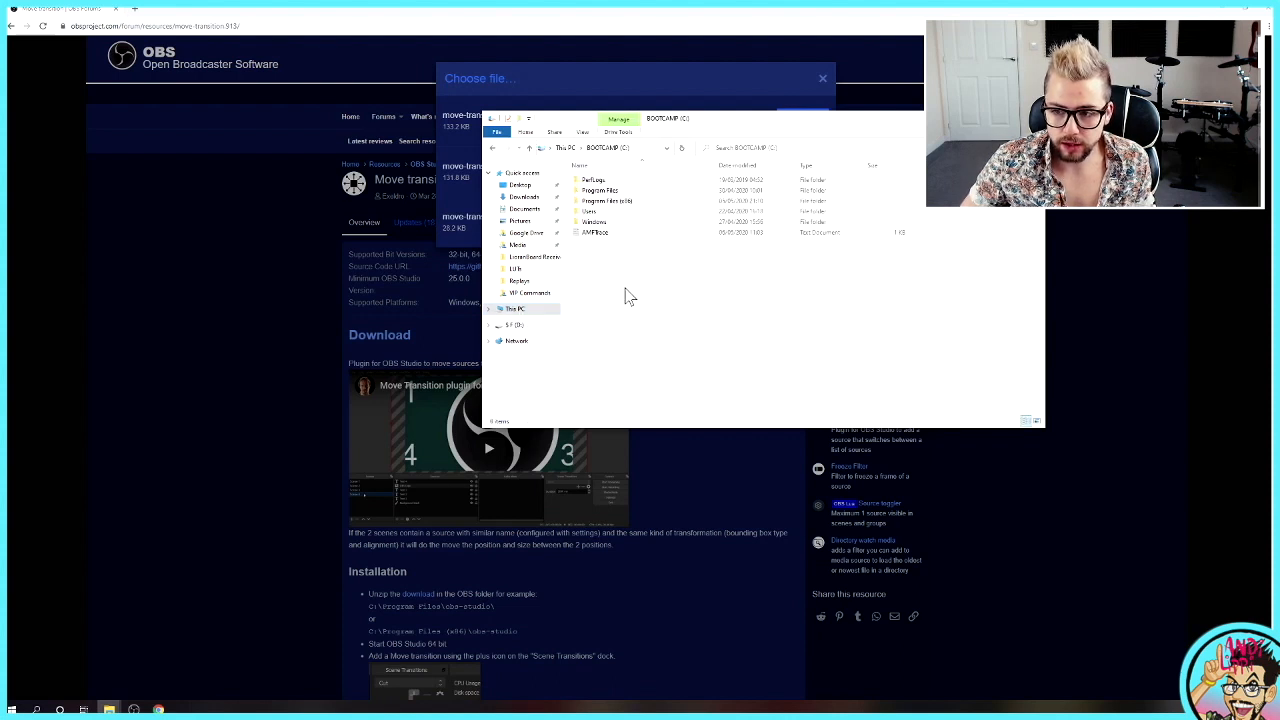
double_click(605, 202)
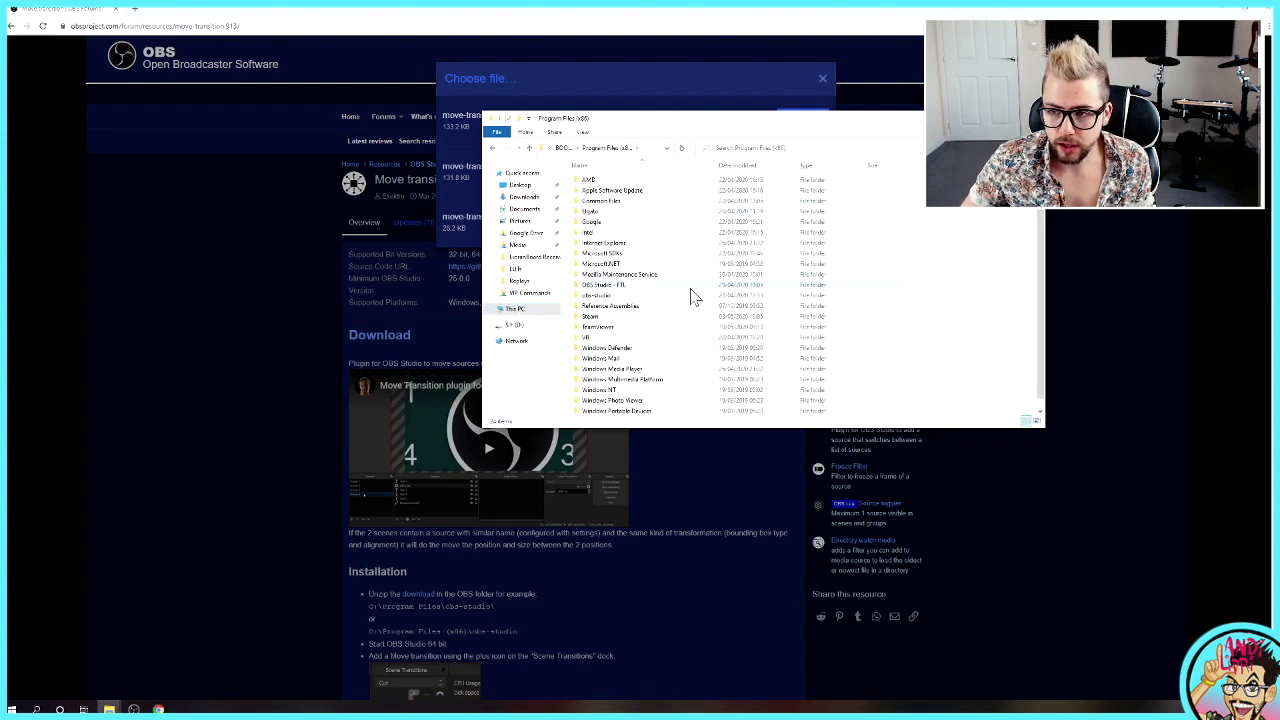
double_click(600, 297)
right_click(671, 305)
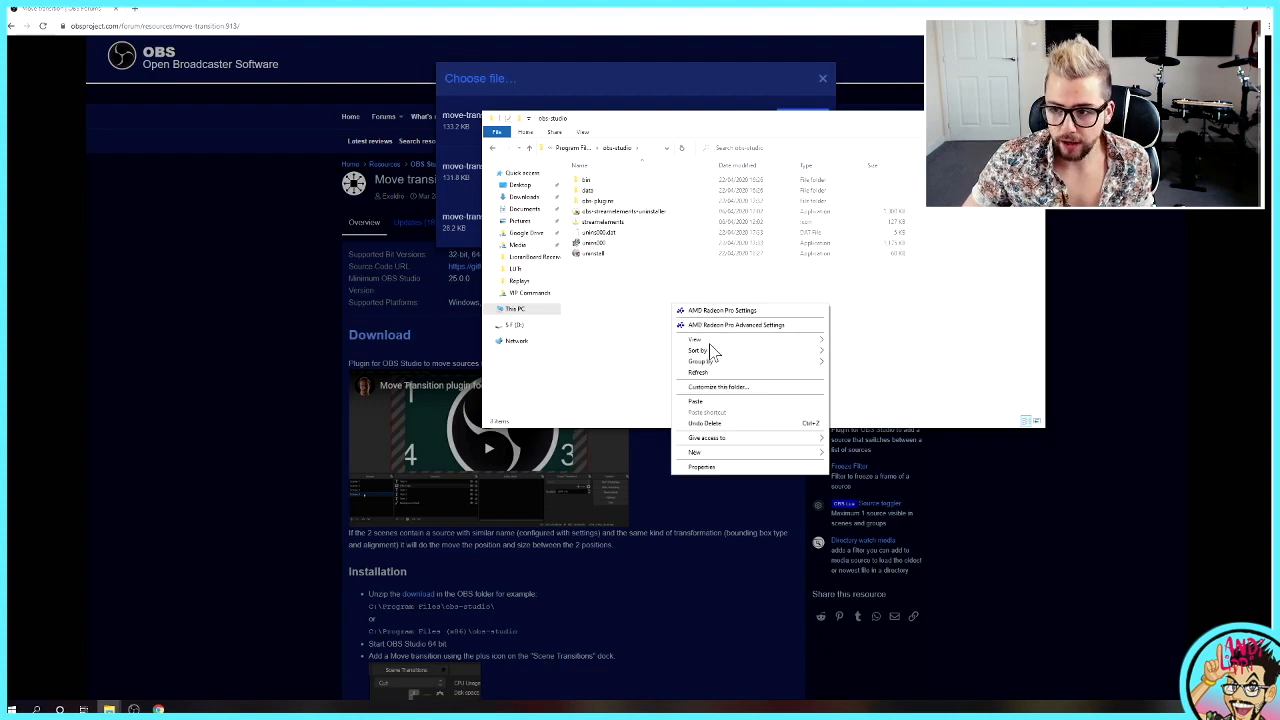
left_click(696, 402)
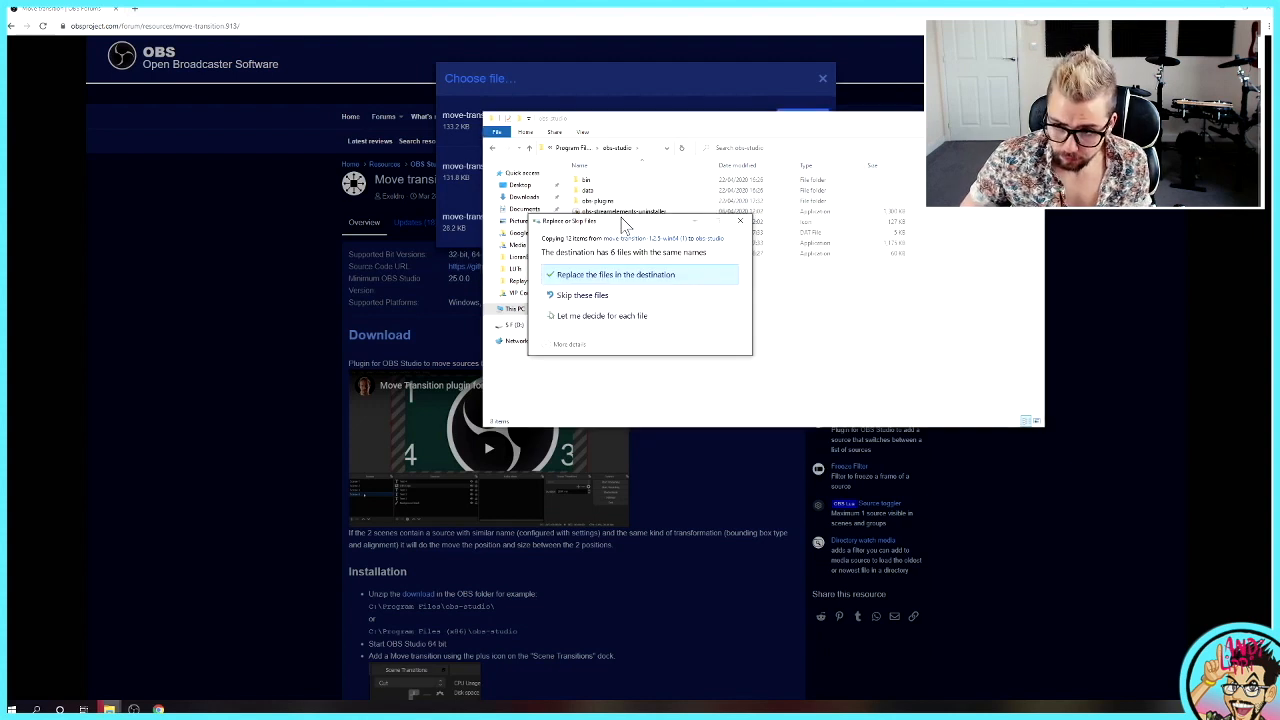
left_click_drag(615, 208, 634, 258)
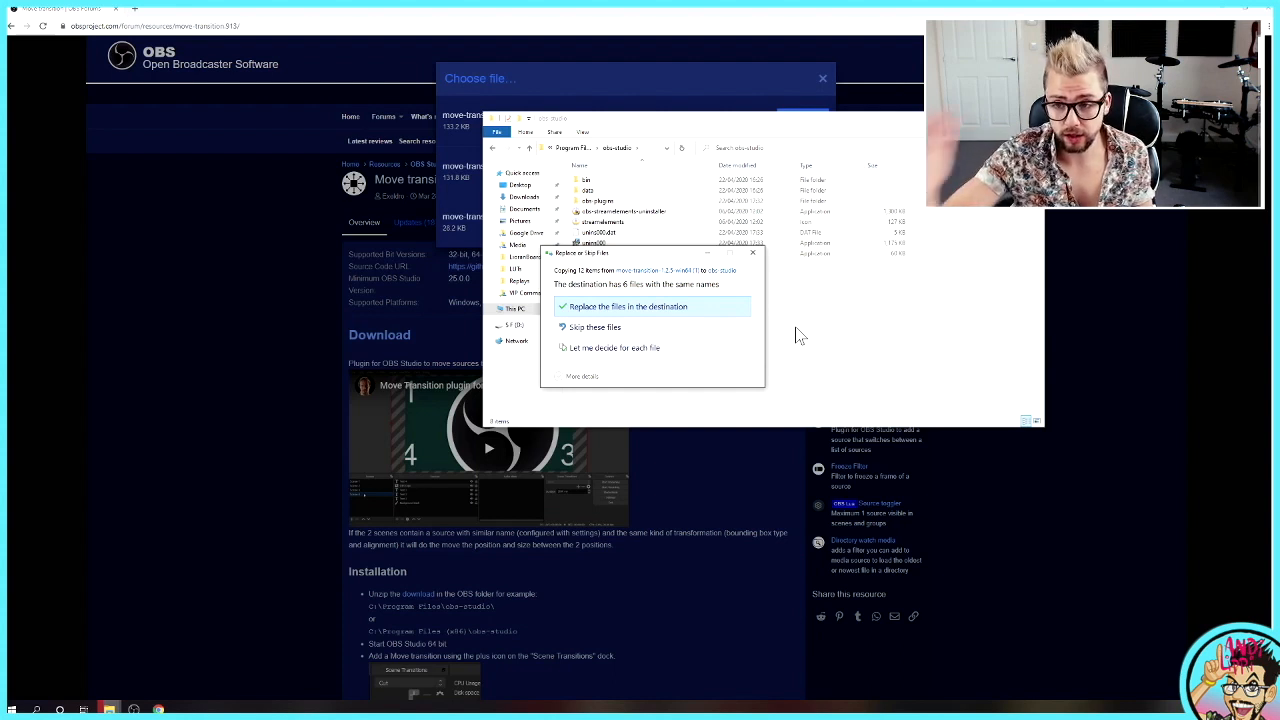
left_click(753, 254)
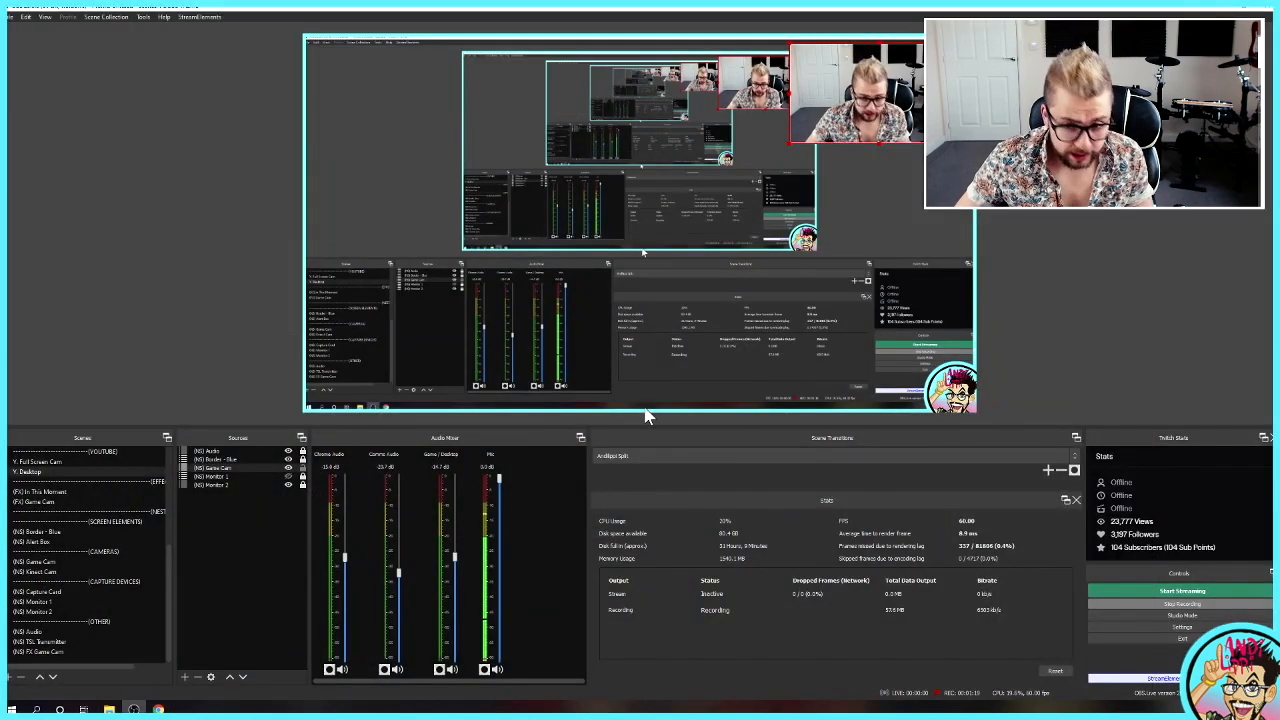
- Open the filters of the Y. Desktop scene in OBS and play the existing bottom-left, top-left and top-right game cam moves
right_click(30, 471)
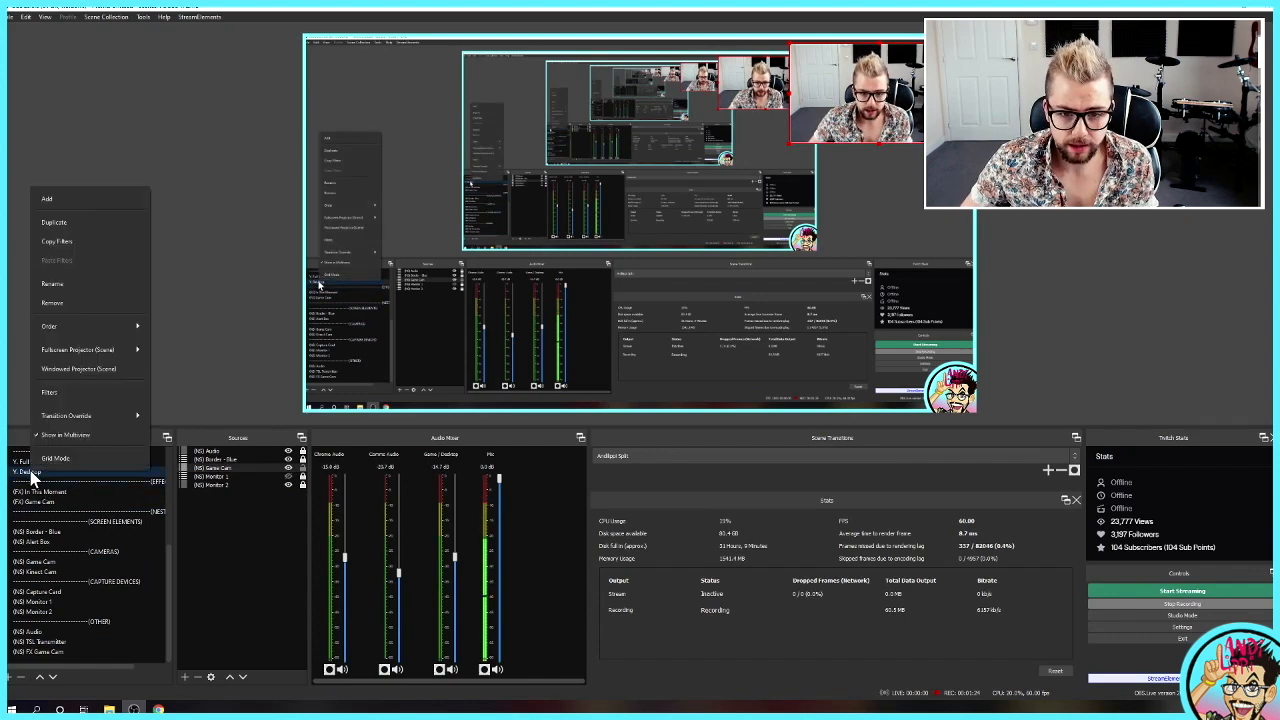
left_click(70, 392)
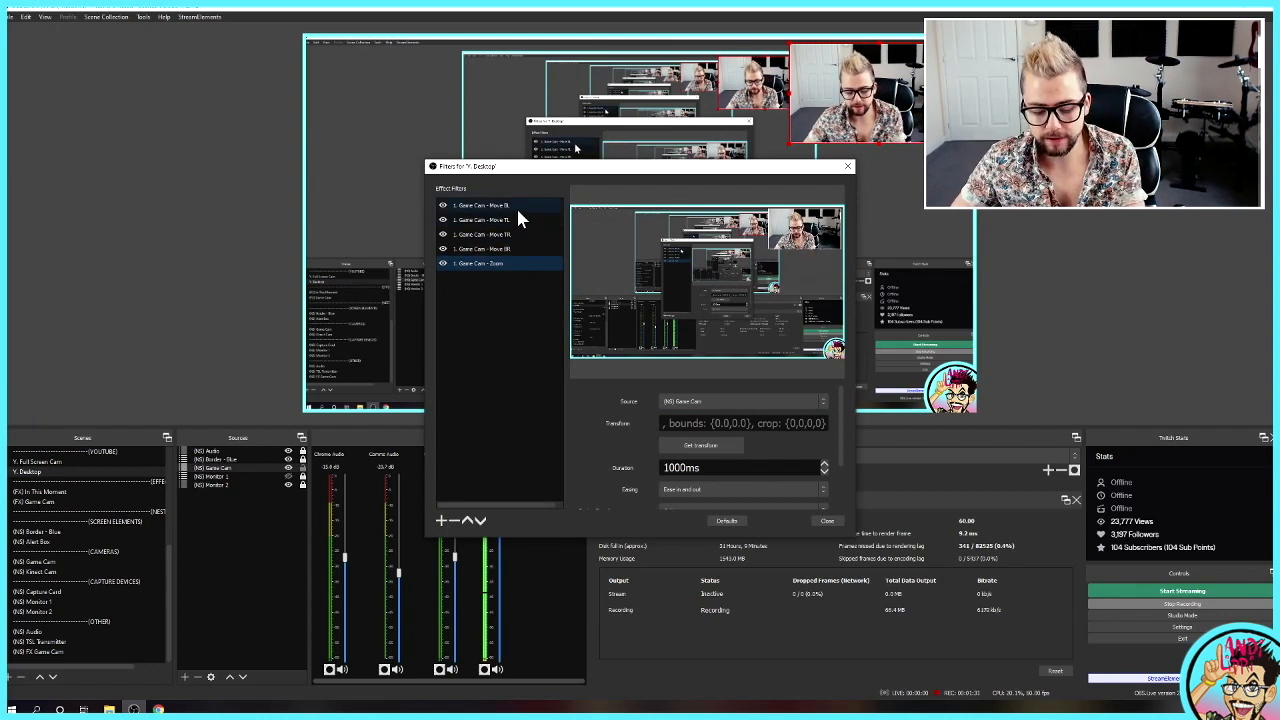
key("F1")
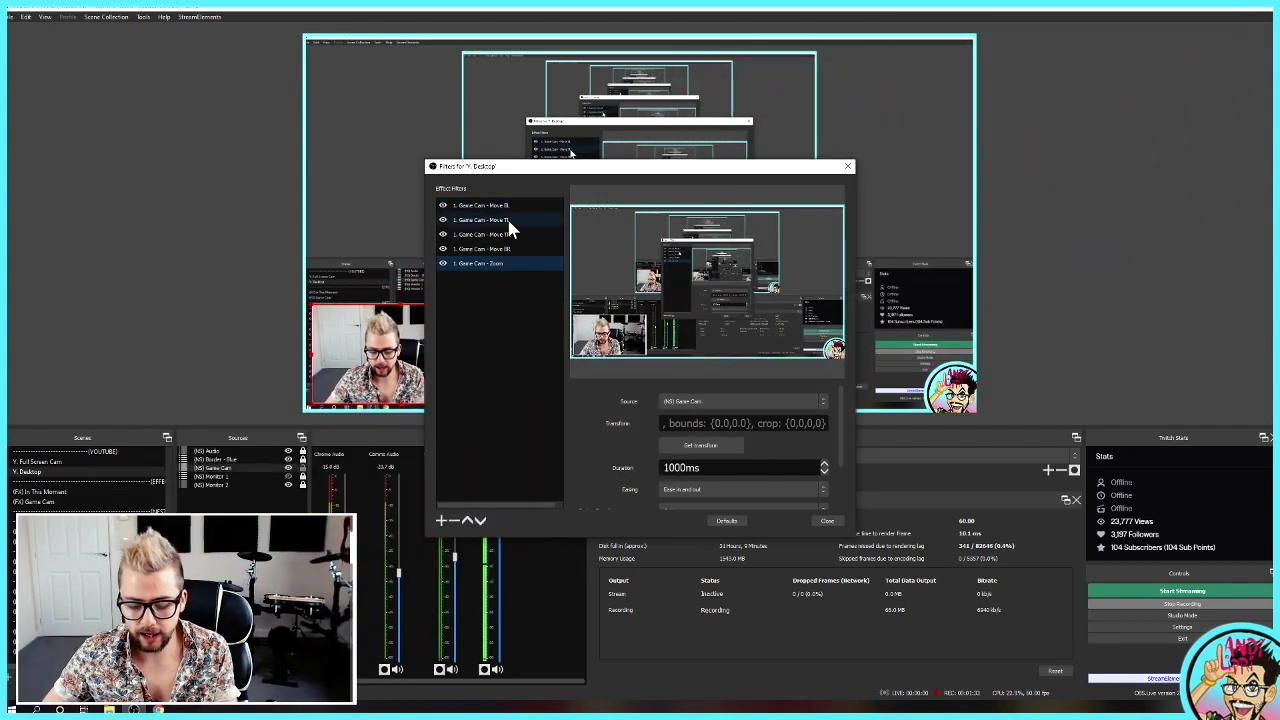
key("F2")
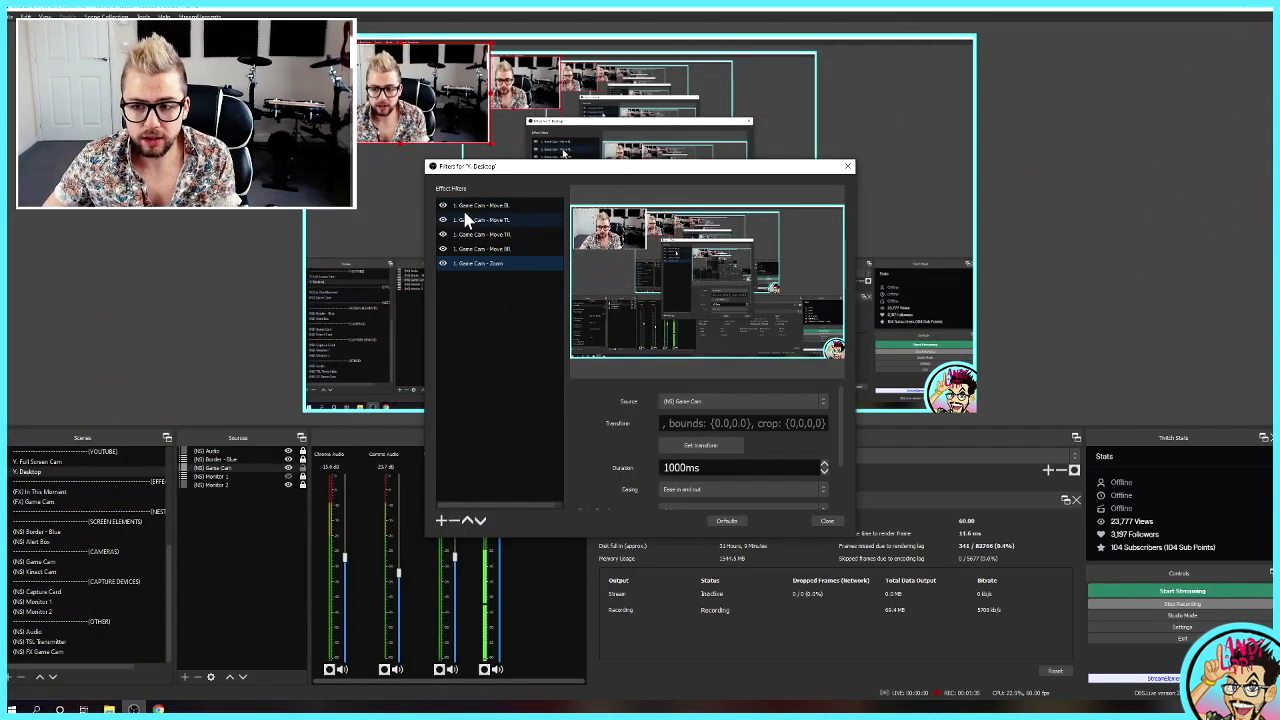
key("F3")
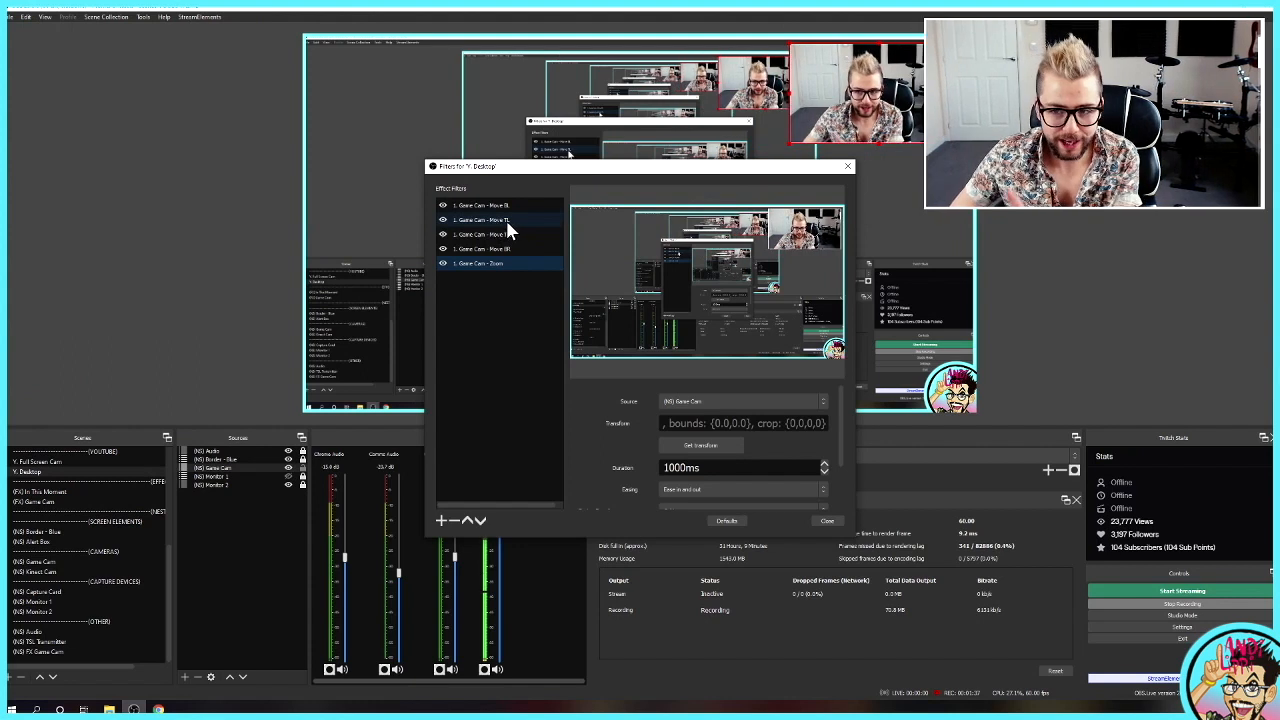
- Add a Move Source filter named "Move Source Test" to the scene and set its source to (NS) Game Cam
left_click(441, 521)
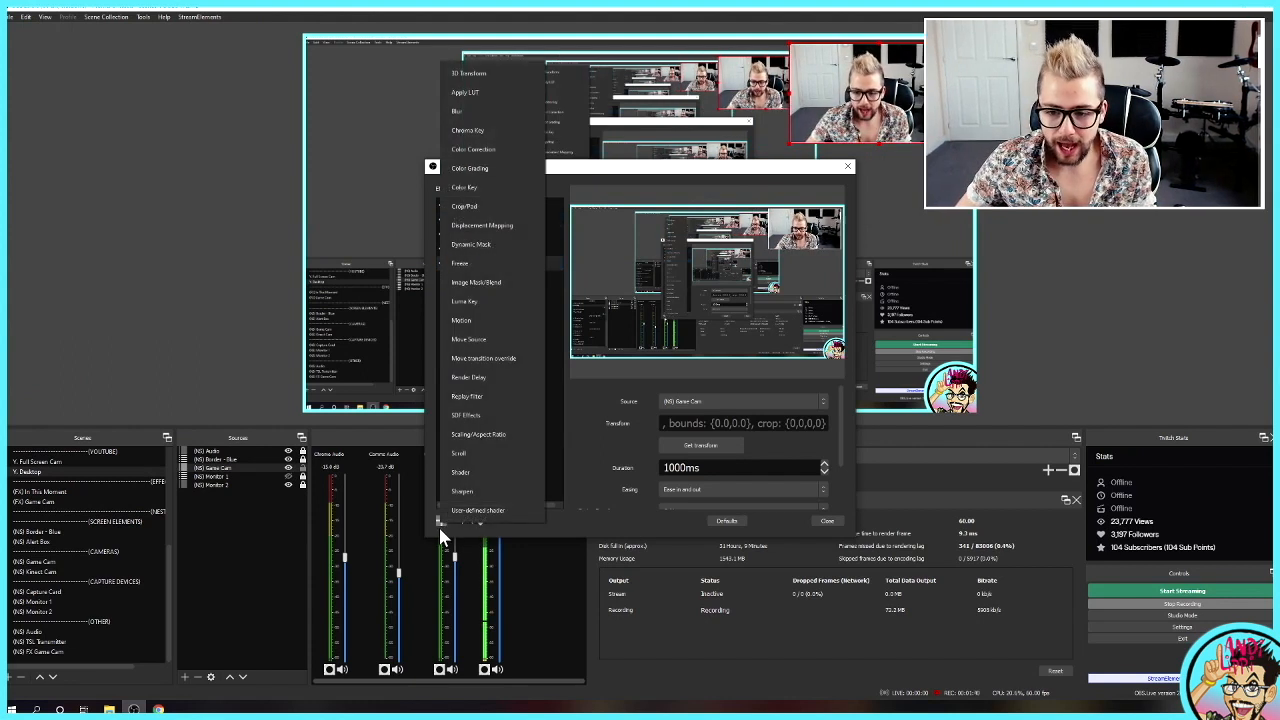
left_click(466, 340)
key("Right")
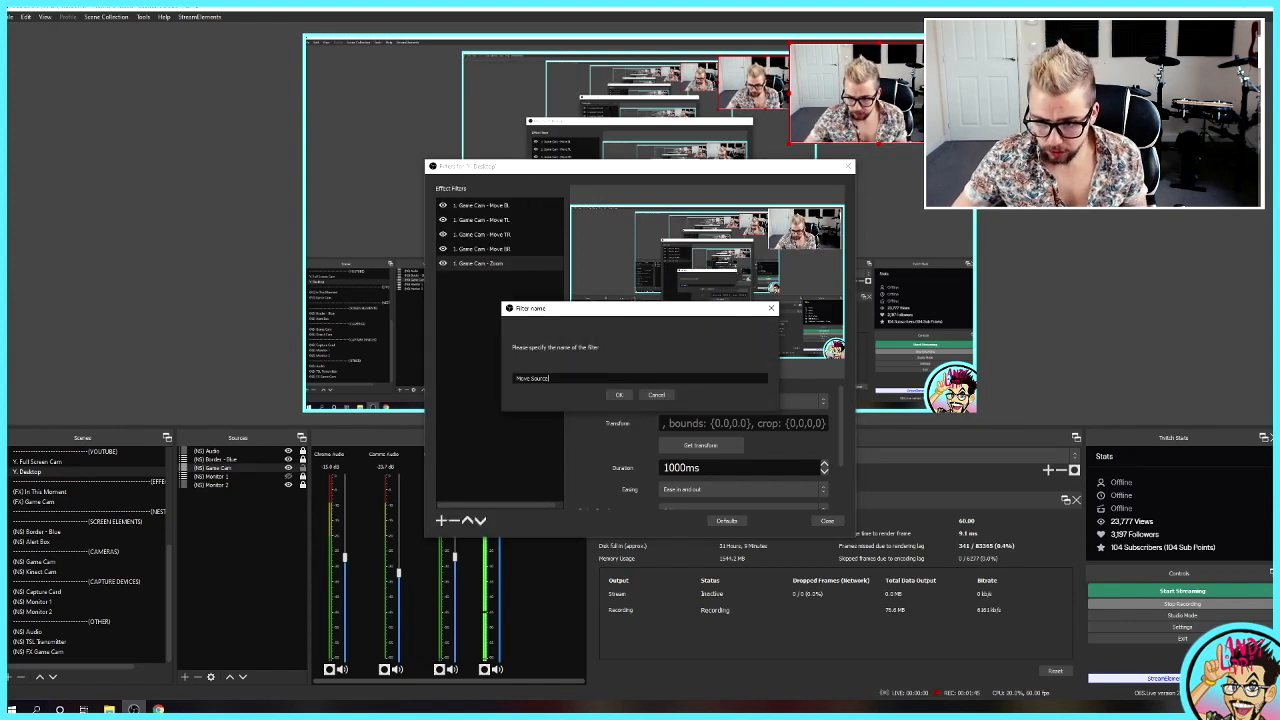
type("Test")
key("Return")
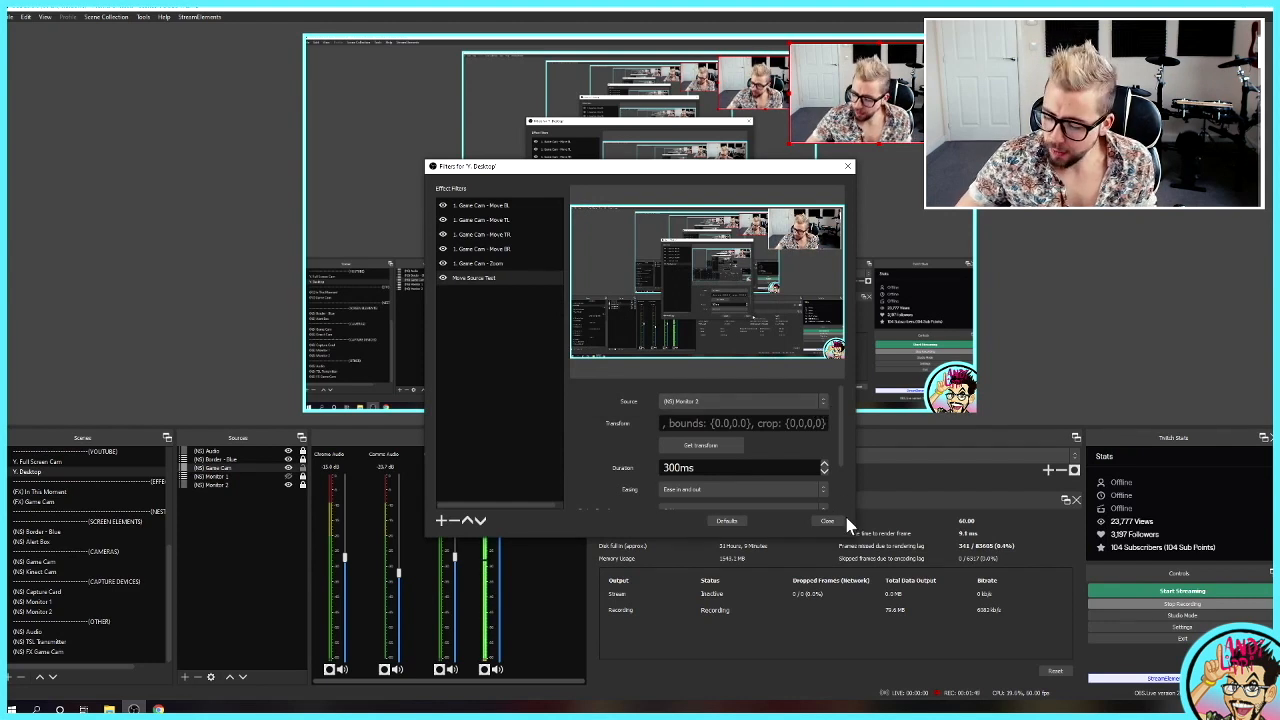
left_click(817, 401)
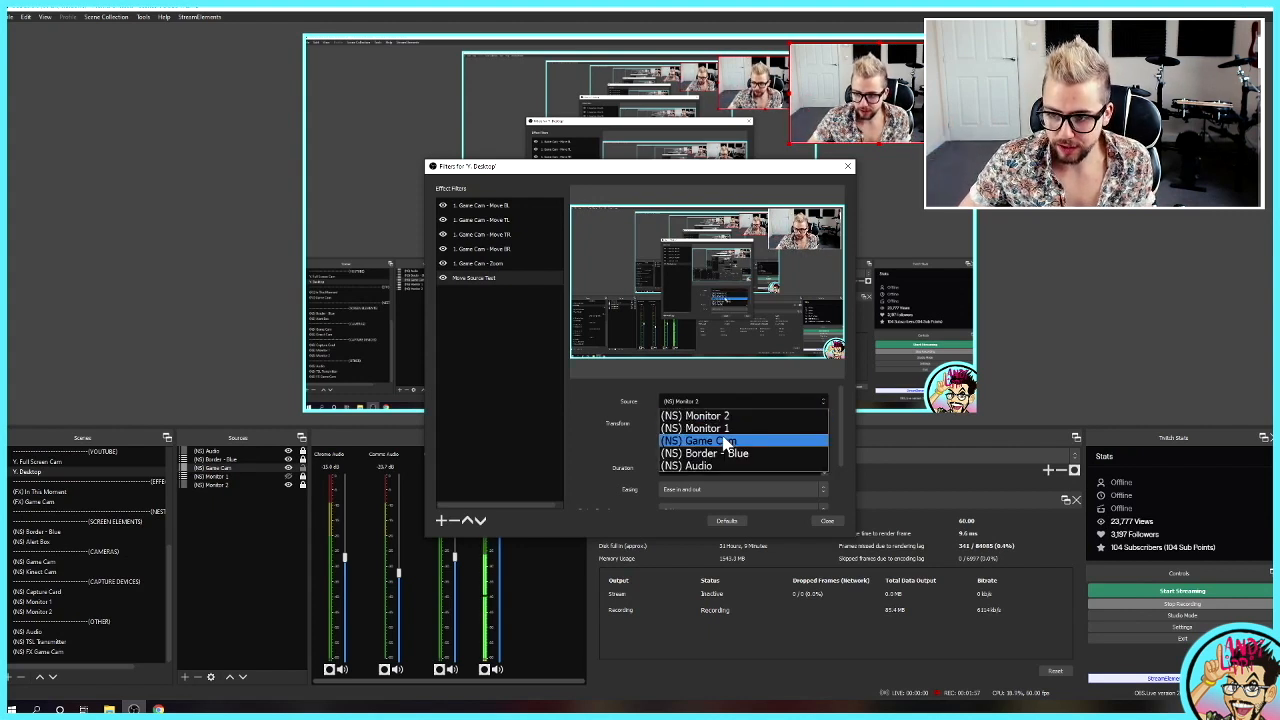
left_click(721, 448)
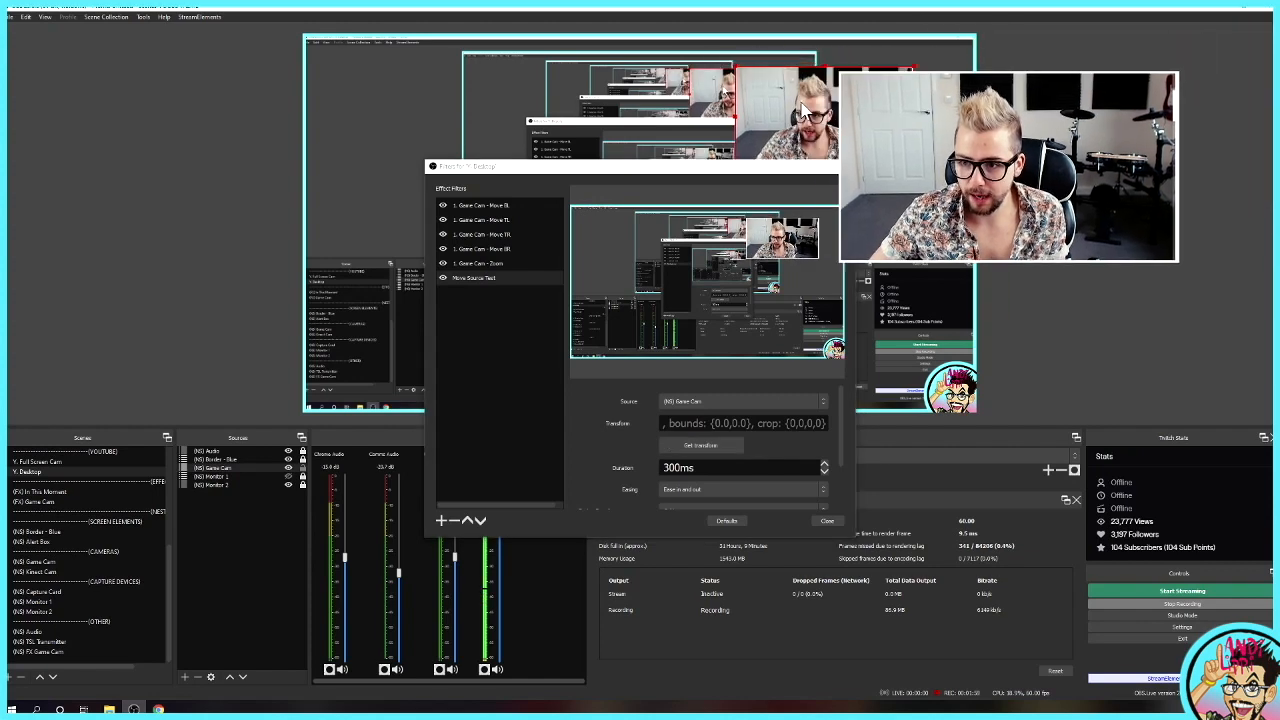
- Enlarge the game cam to about half the canvas width and place it in the canvas's upper-left corner
left_click_drag(620, 180, 987, 300)
left_click_drag(620, 142, 483, 236)
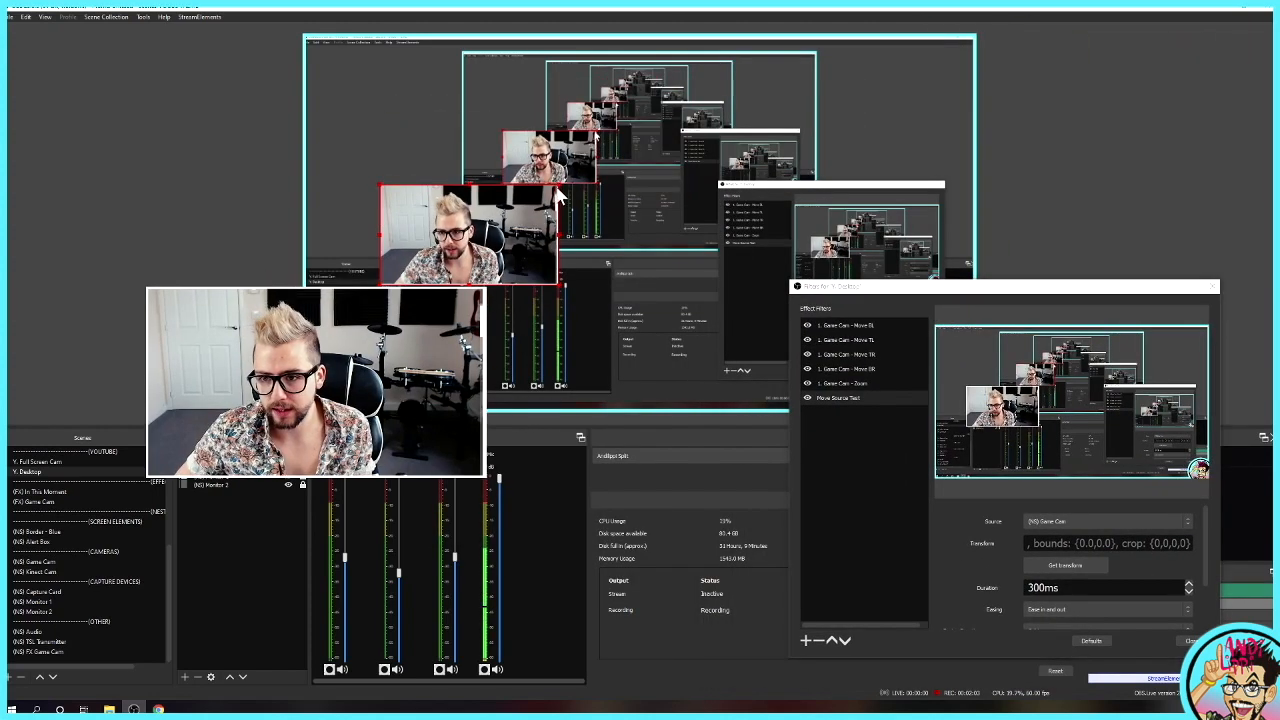
left_click_drag(558, 187, 850, 22)
left_click_drag(710, 145, 496, 139)
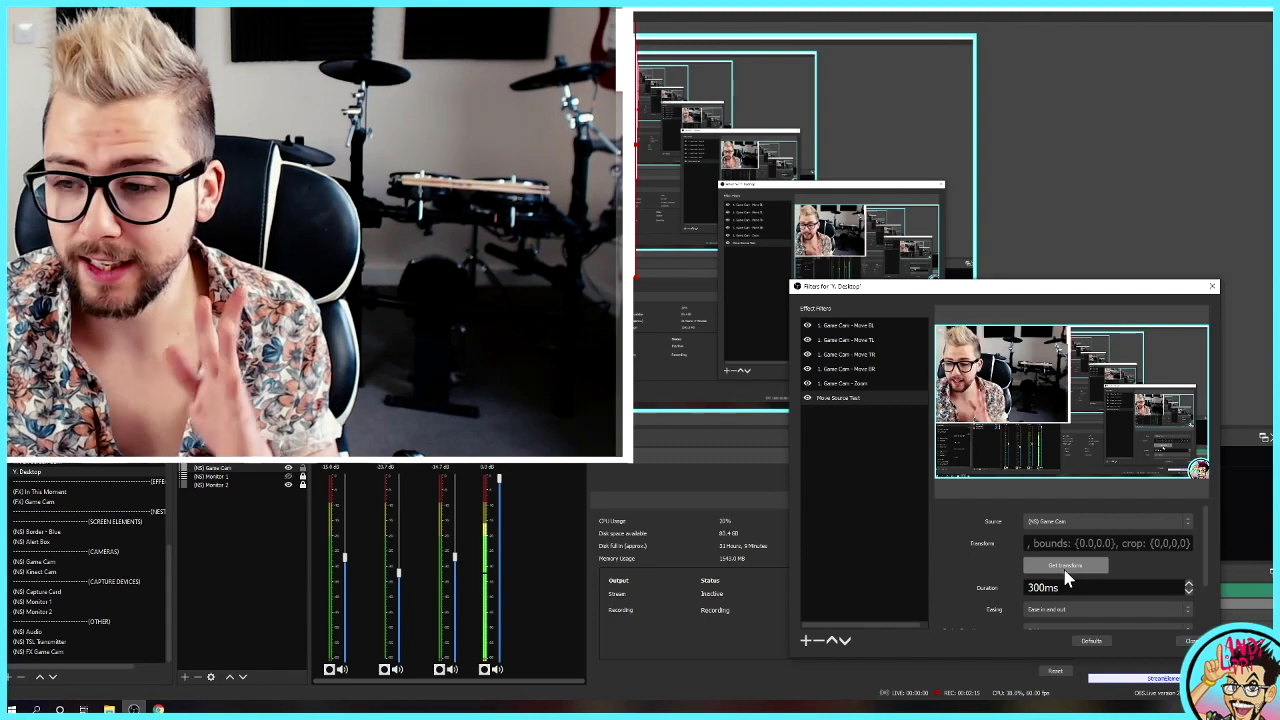
- Capture the enlarged game cam's transform in the new filter, with a 1000 ms duration and Ease in and out easing
left_click_drag(1202, 530, 1208, 564)
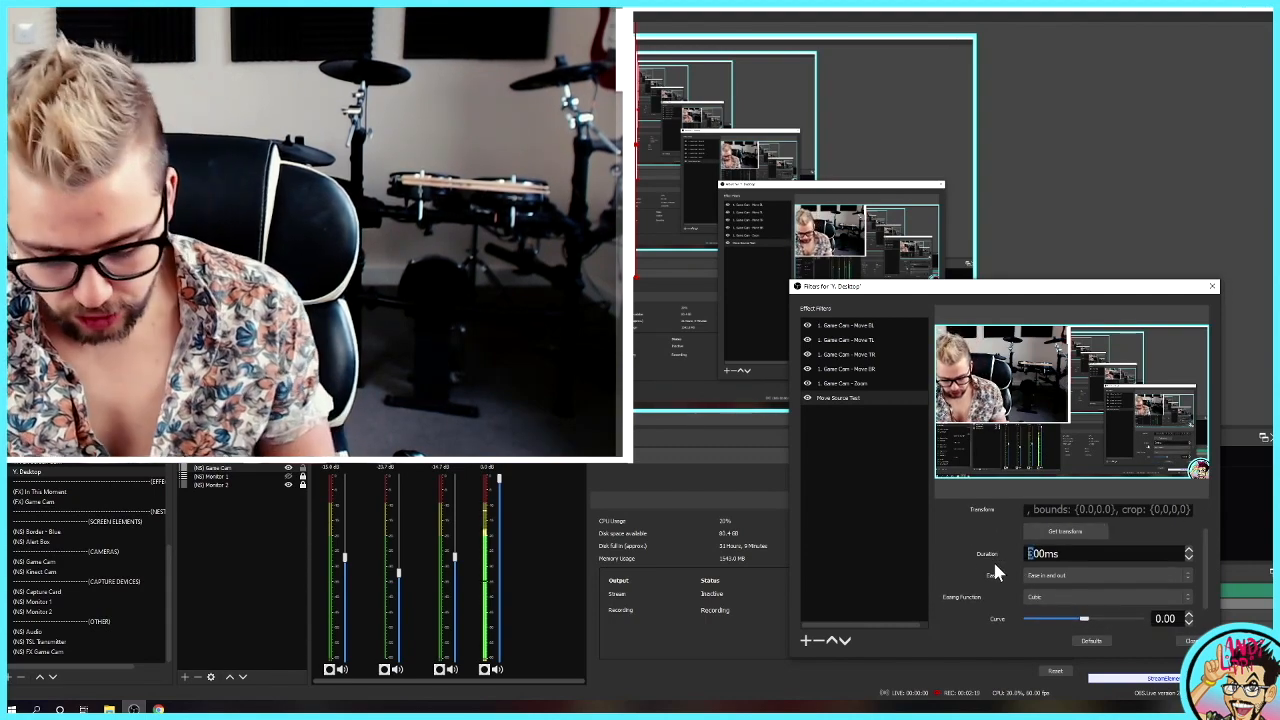
type("10")
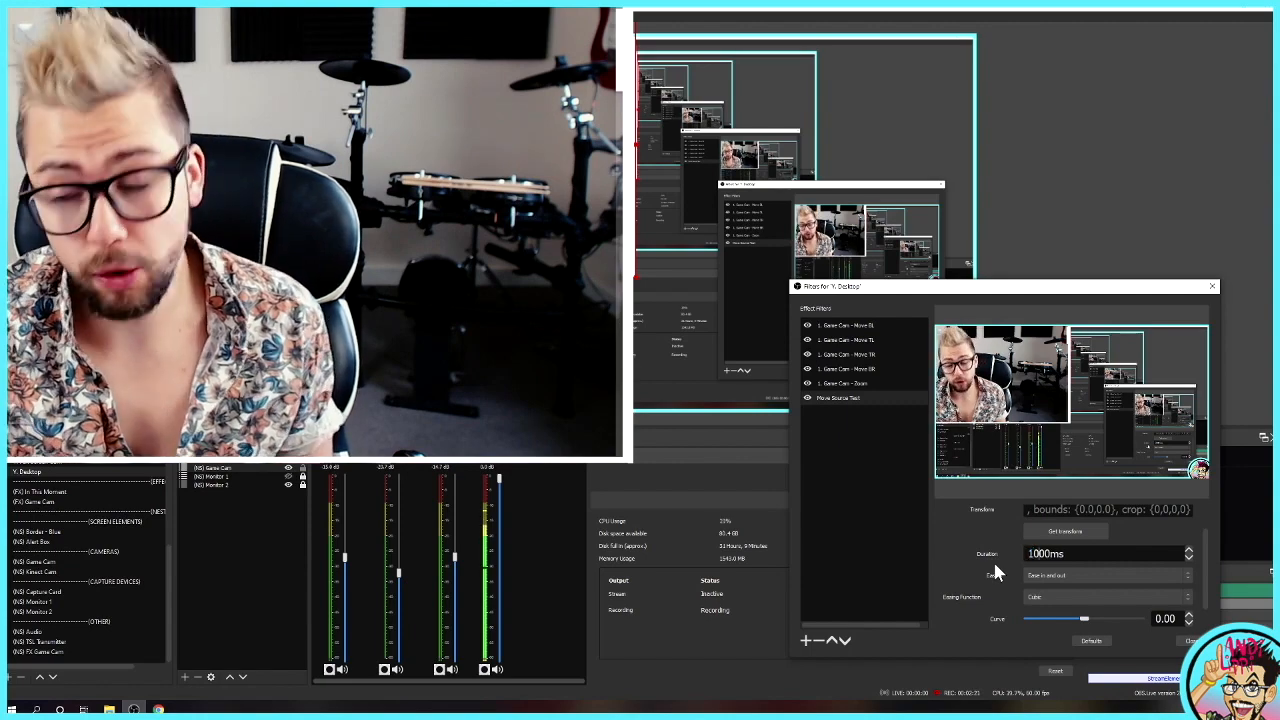
left_click_drag(1206, 546, 1206, 565)
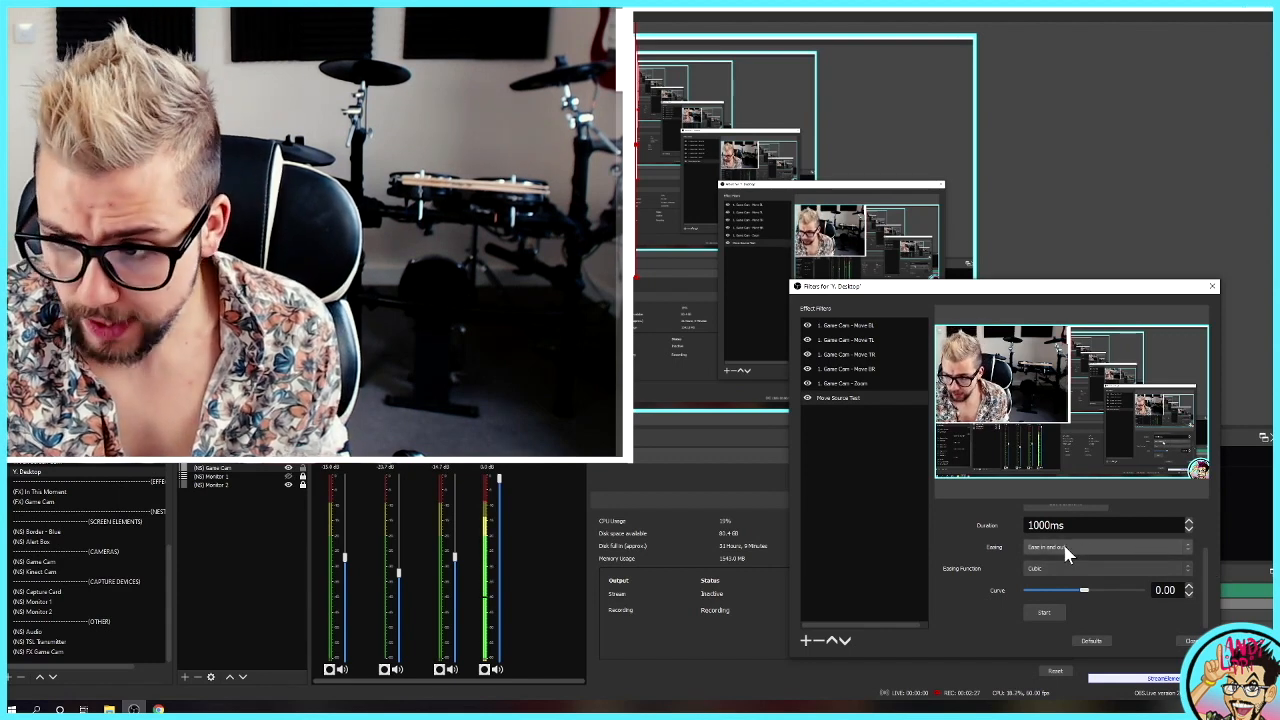
left_click(1062, 545)
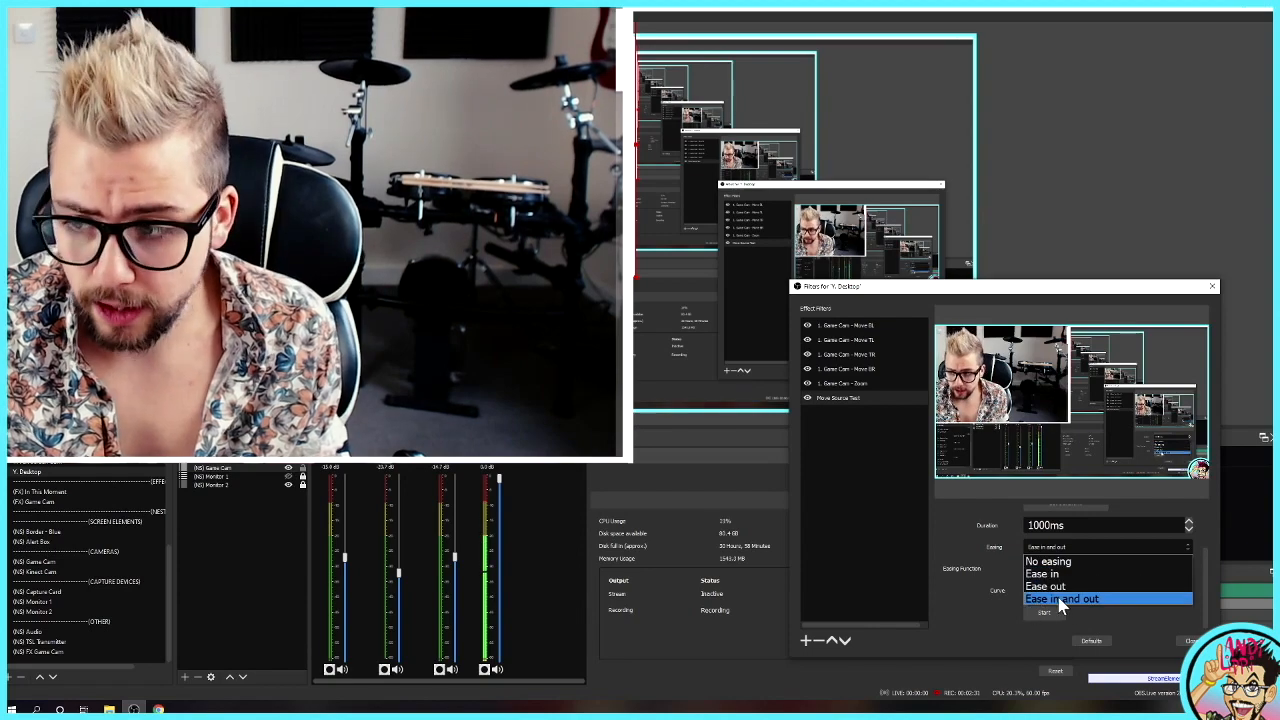
left_click(1062, 599)
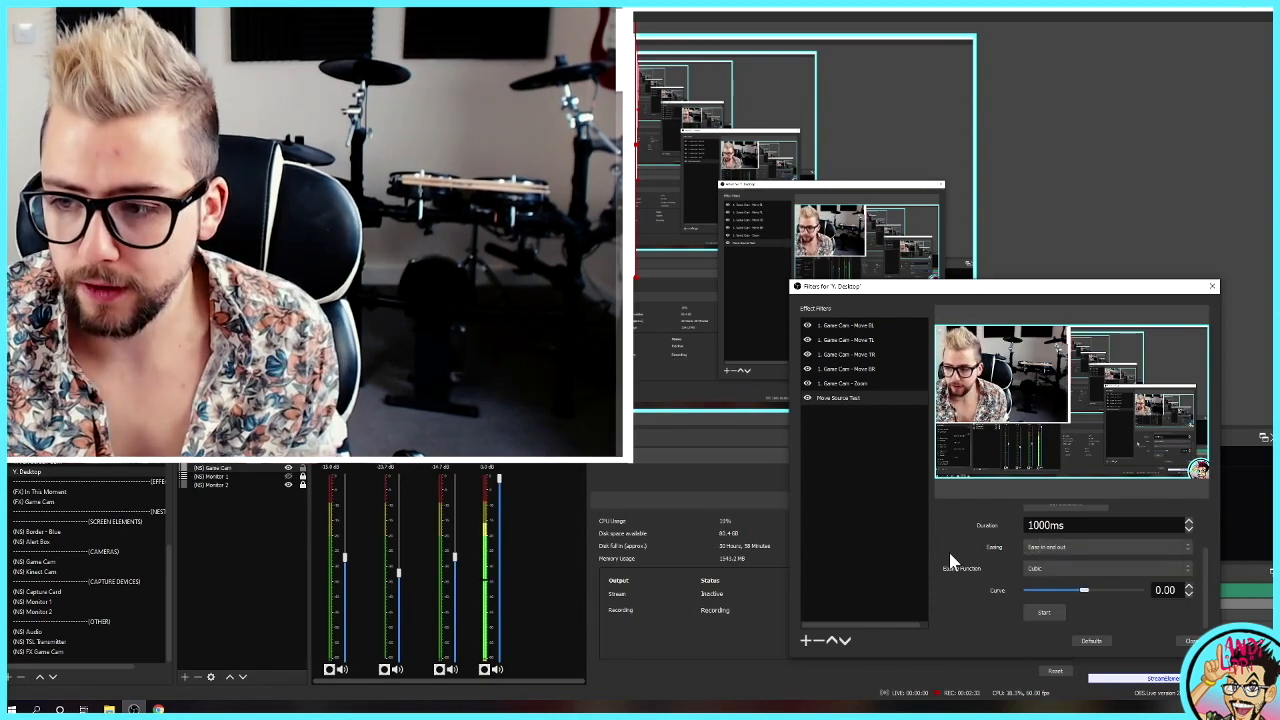
- Set the filter's easing function to Quadratic and its curve to -0.10
left_click(1060, 568)
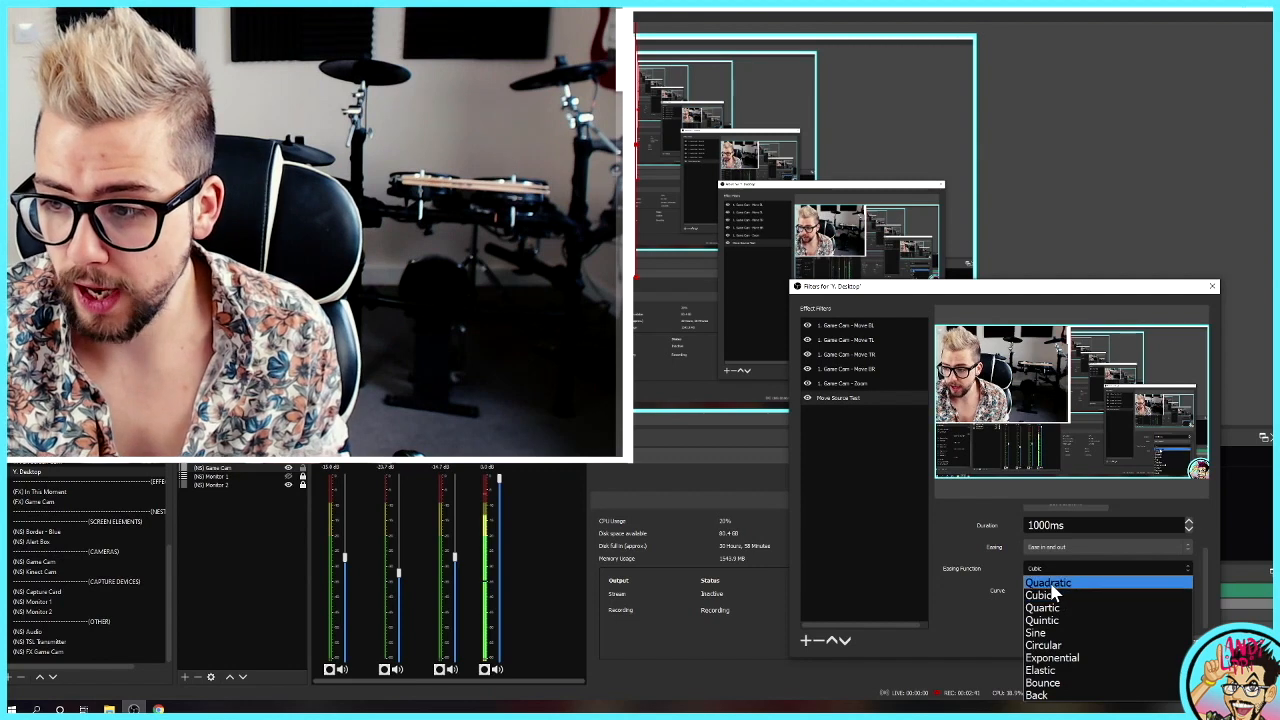
left_click(1045, 583)
mouse_move(1083, 593)
left_mouse_down()
mouse_move(1109, 594)
mouse_move(1063, 591)
mouse_move(1084, 595)
left_mouse_up()
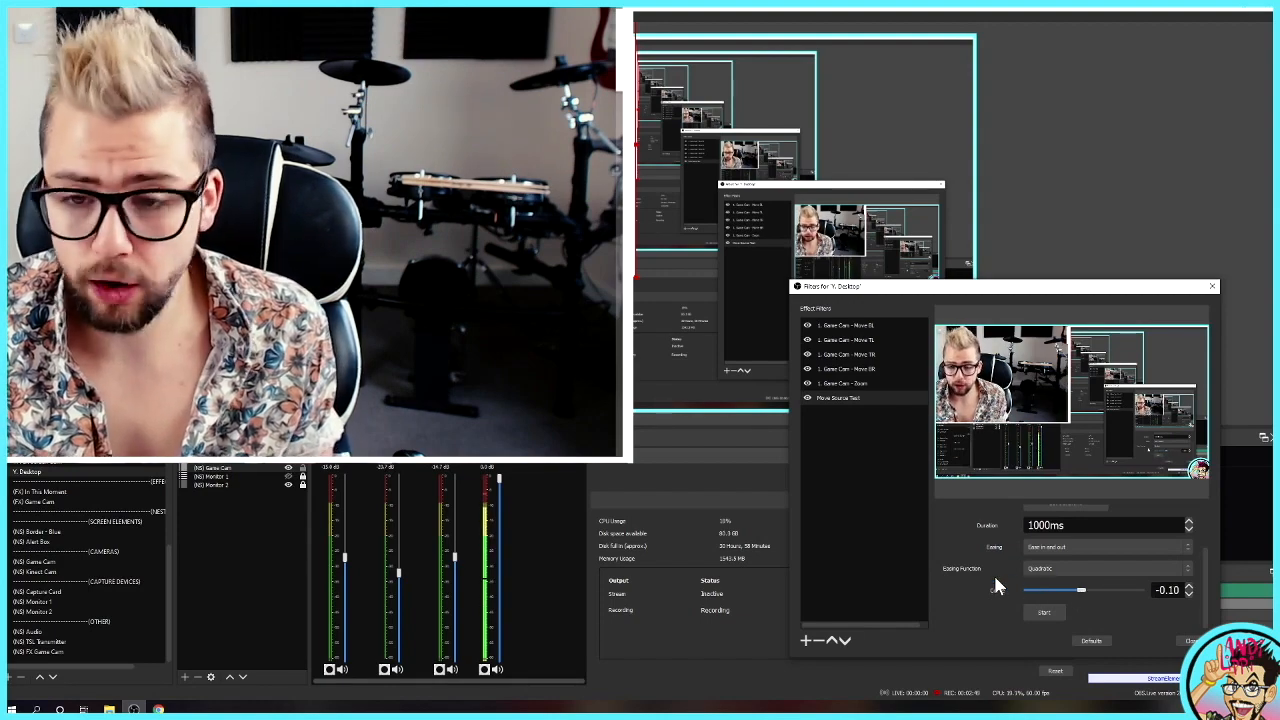
- Test the new filter by starting its move from the game cam's upper-right position several times, and close the filters
key("F3")
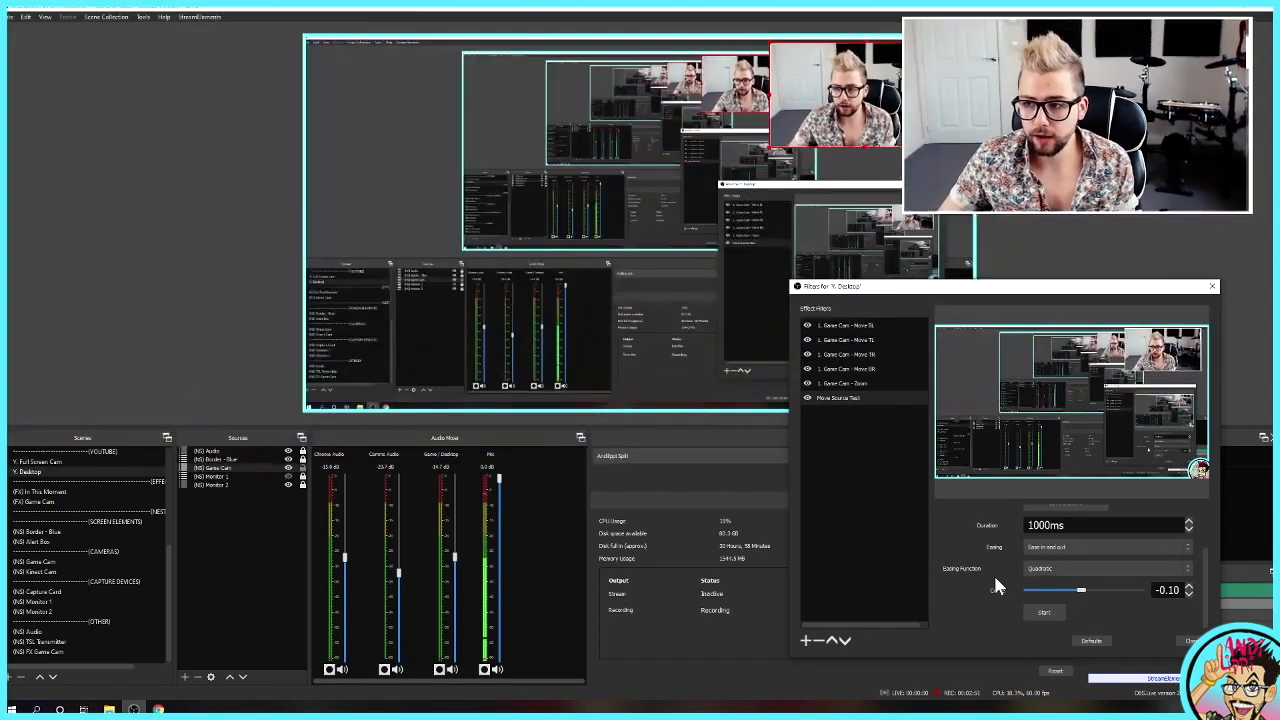
left_click(1042, 615)
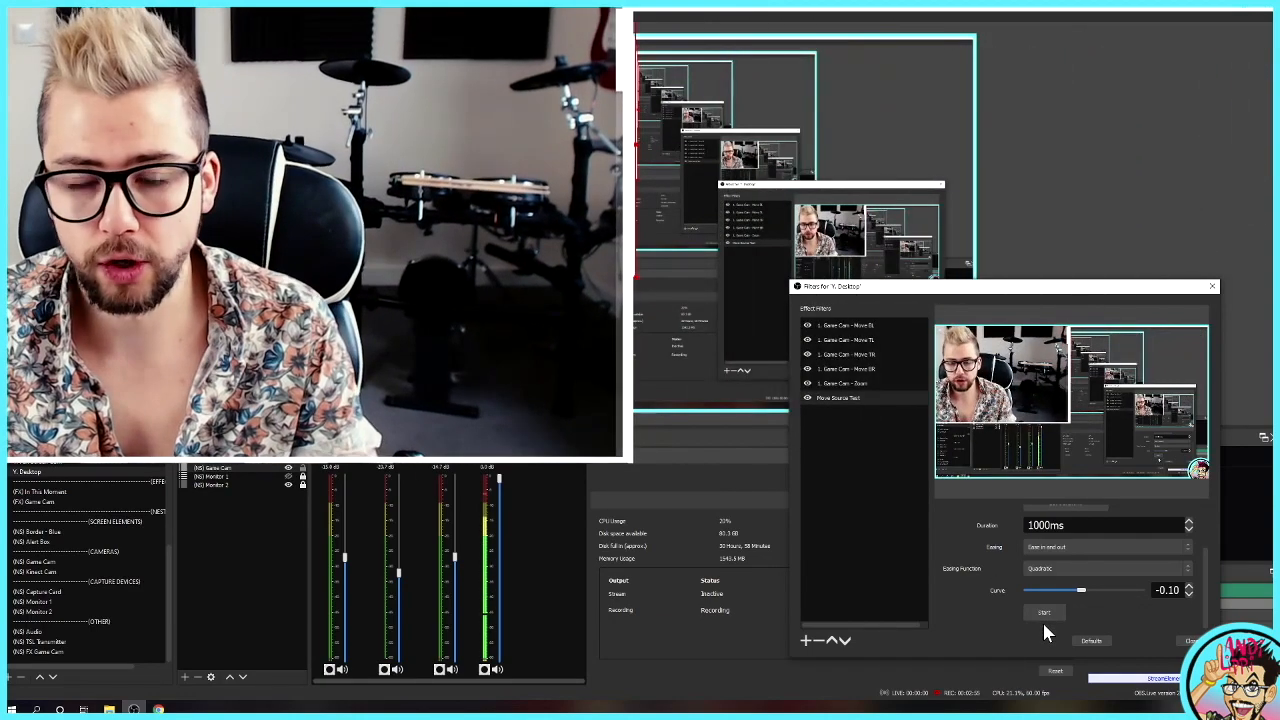
left_click(1042, 614)
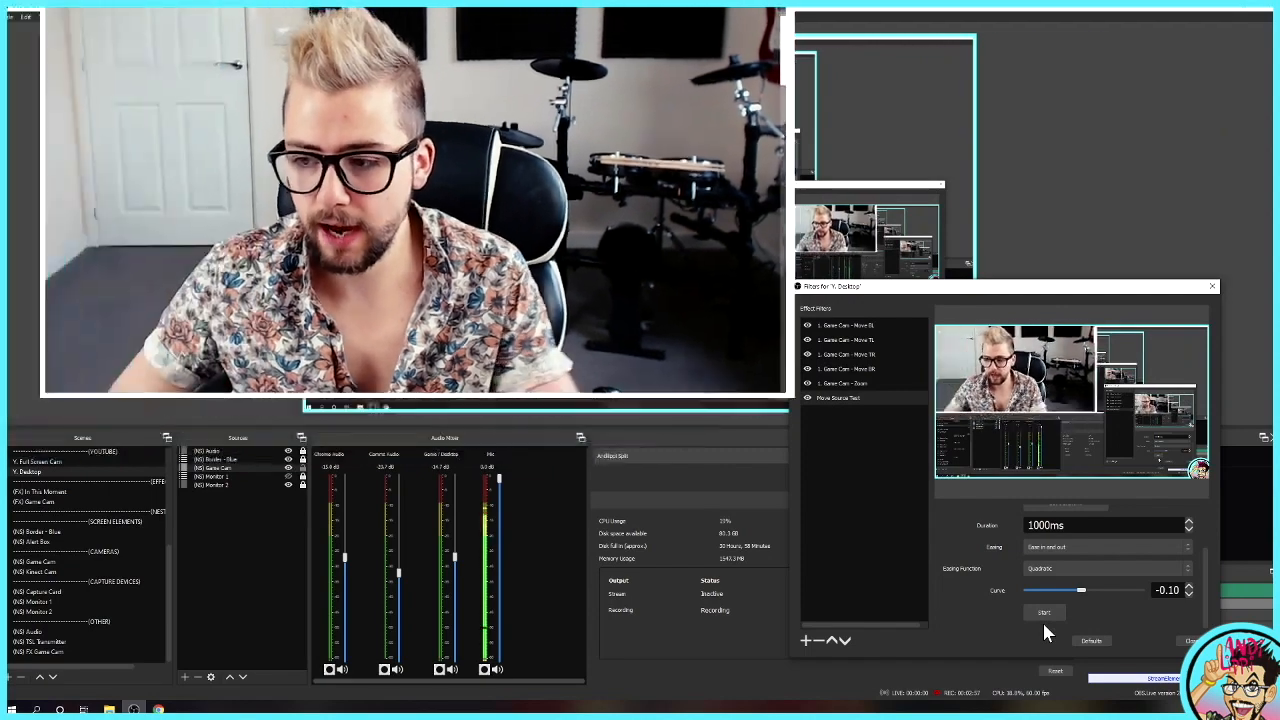
left_click(1042, 613)
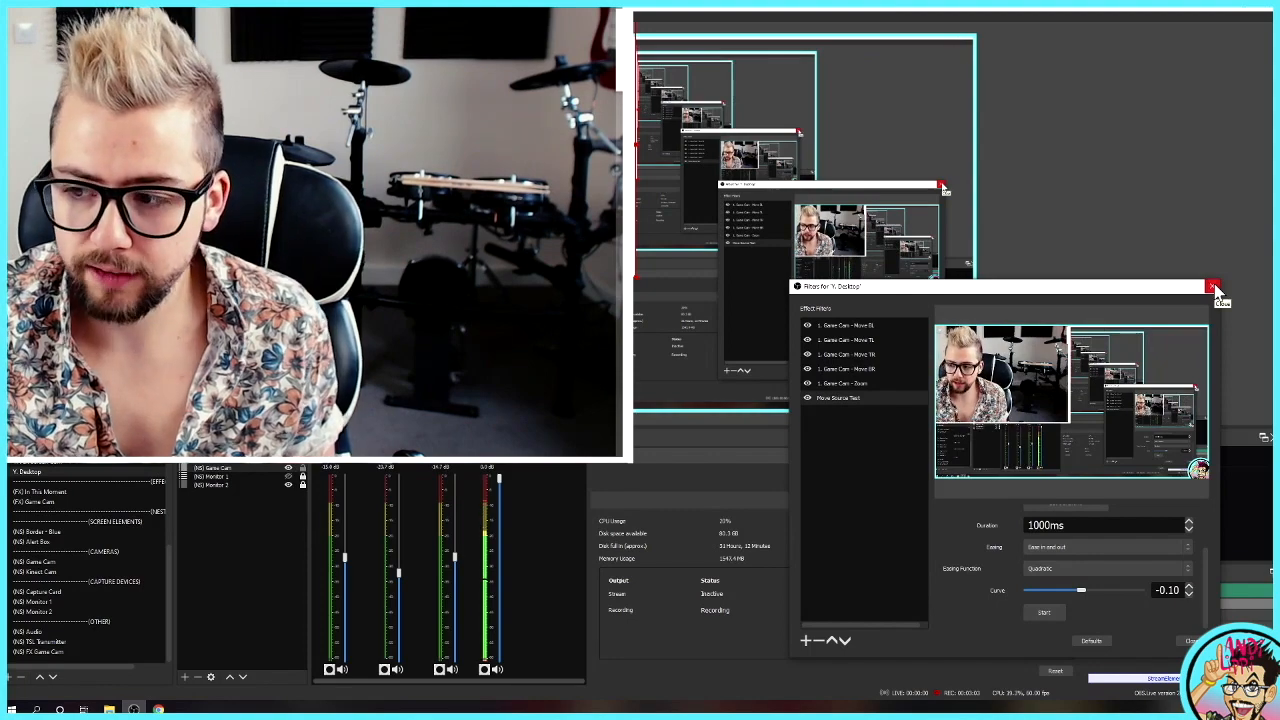
left_click(1214, 290)
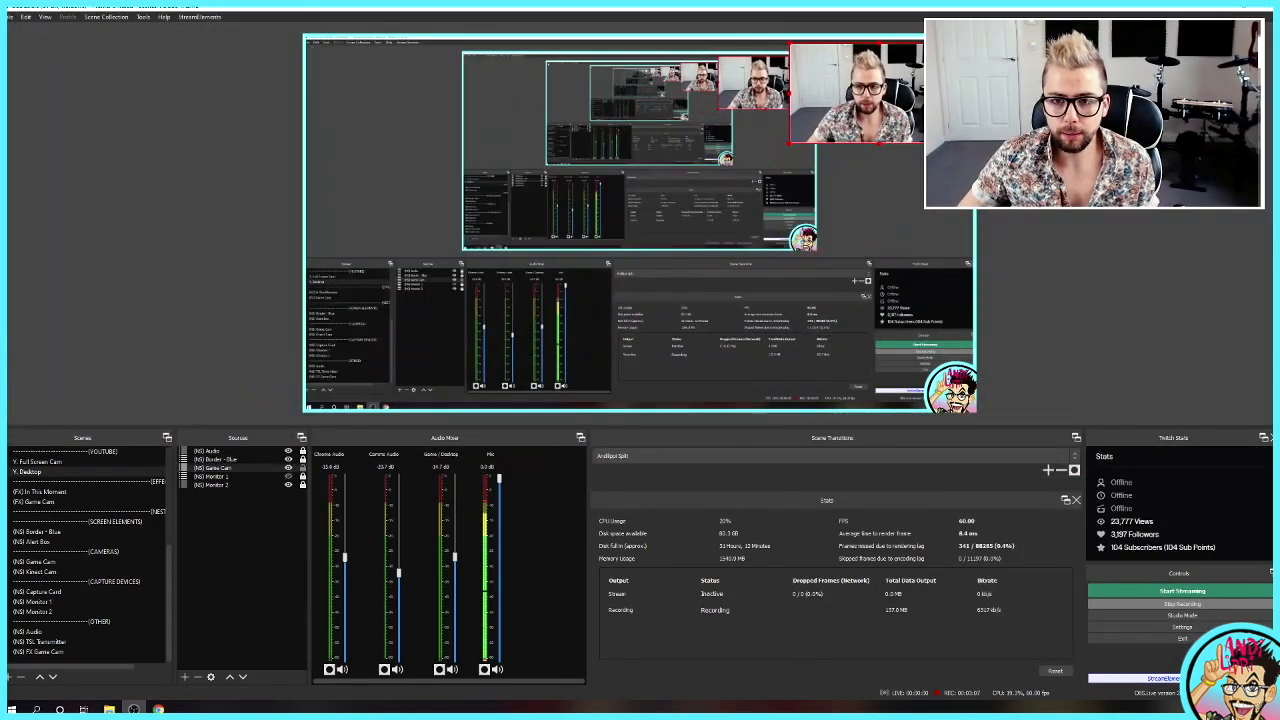
- Assign the hotkey CTRL + ALT + NUM 7 to the Y. Desktop scene's Move Source Test filter and save the settings
left_click(12, 17)
left_click(33, 80)
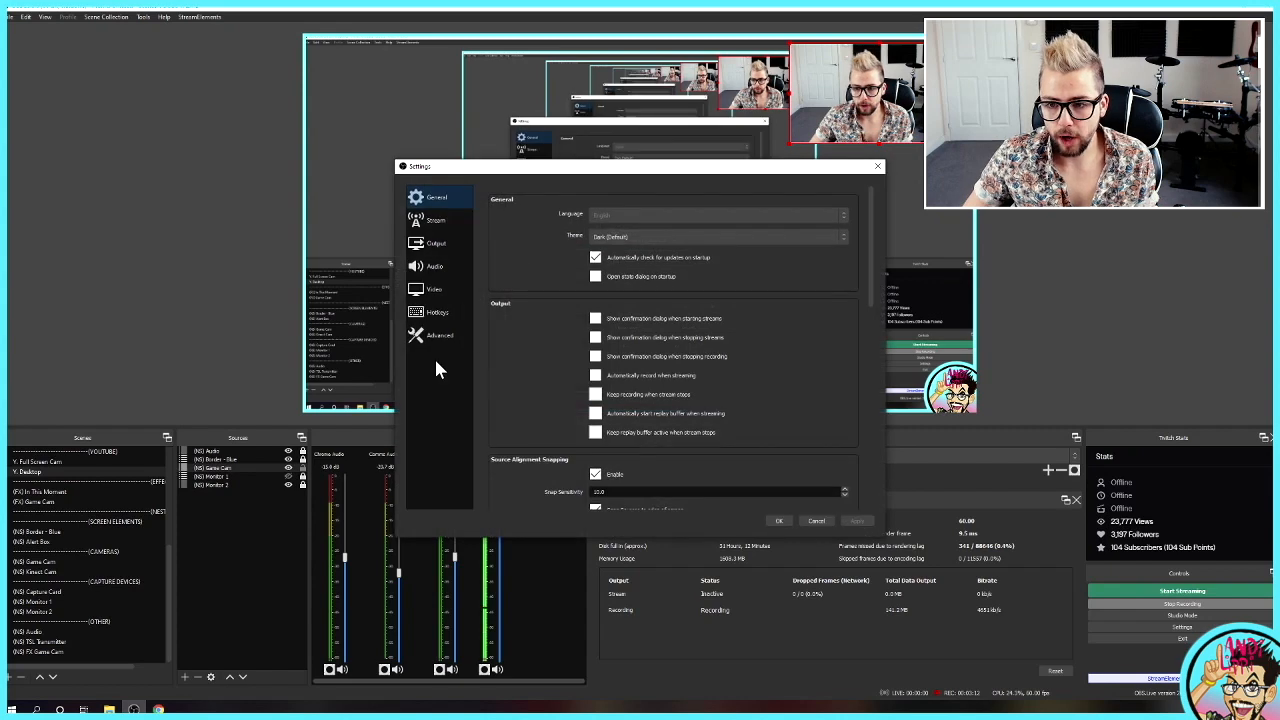
left_click(445, 314)
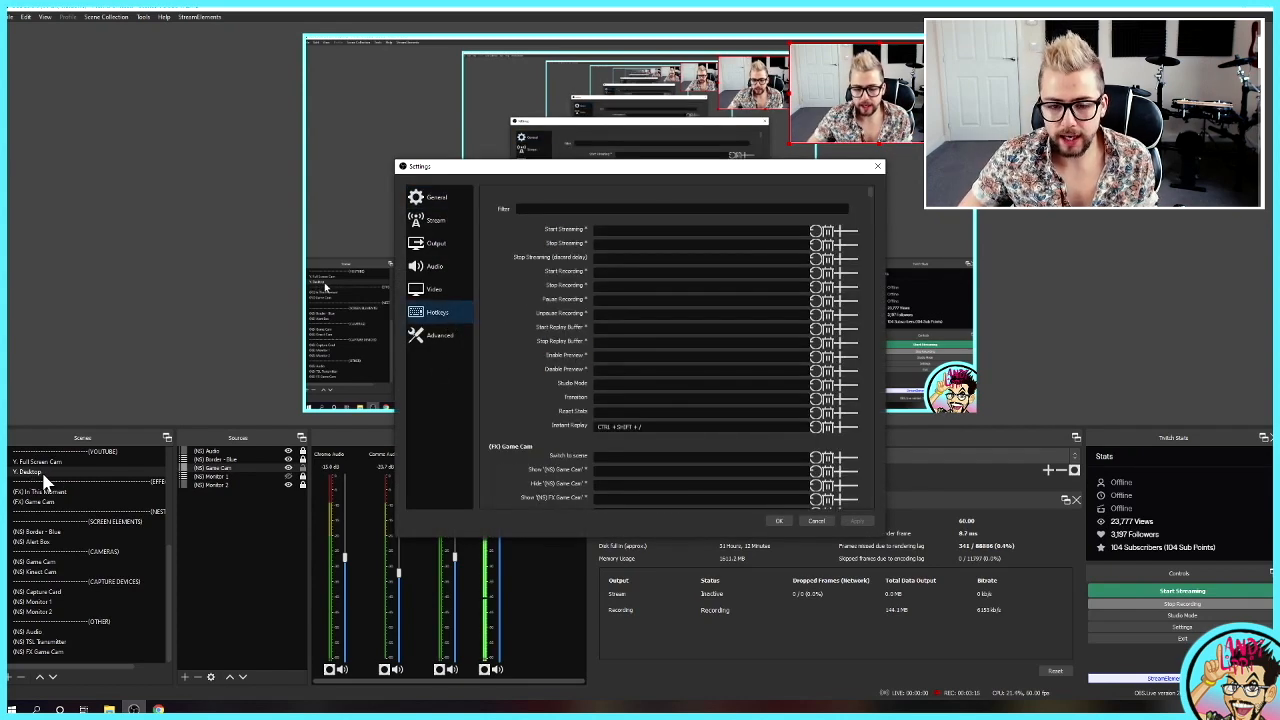
left_click_drag(869, 189, 854, 315)
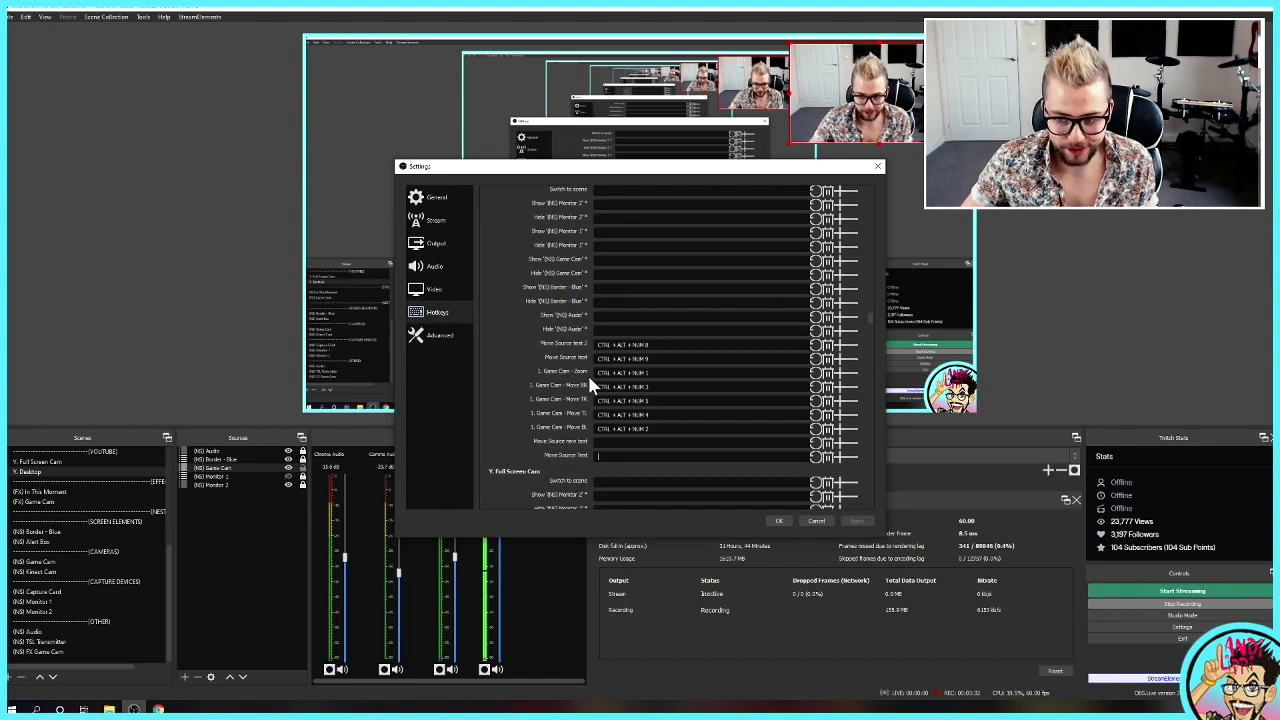
left_click(620, 456)
key("ctrl+alt")
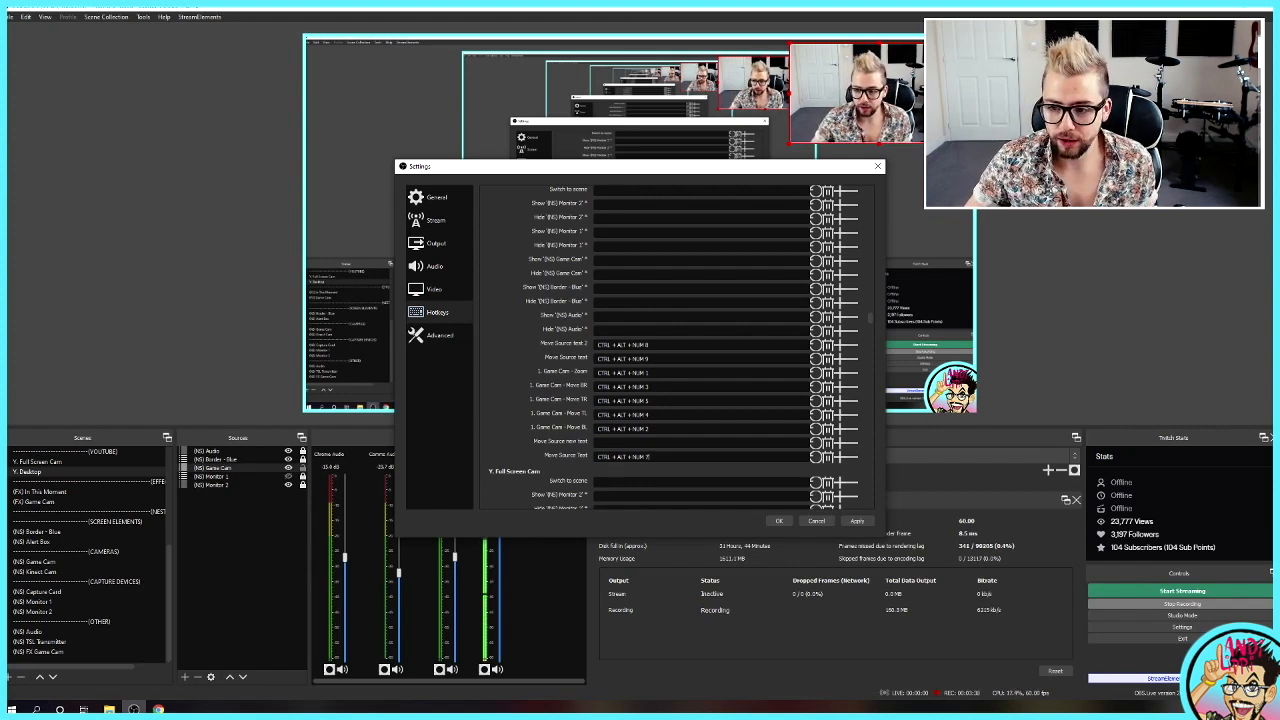
left_click(781, 521)
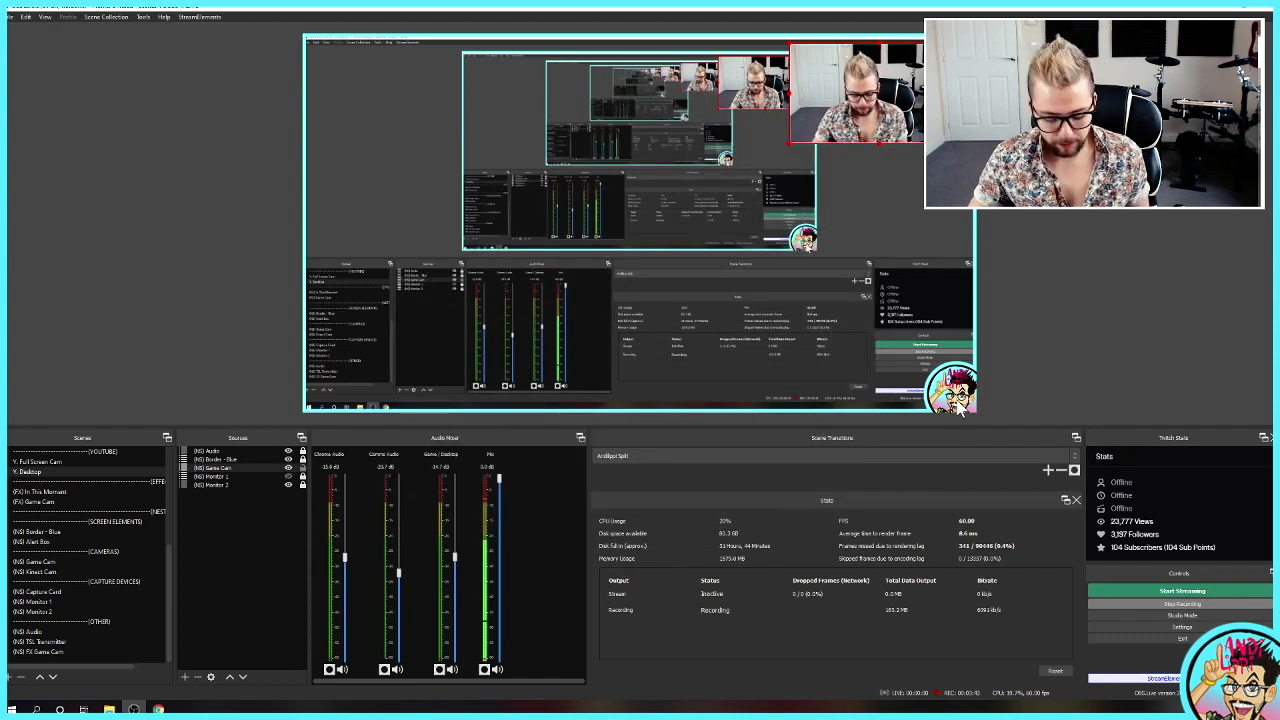